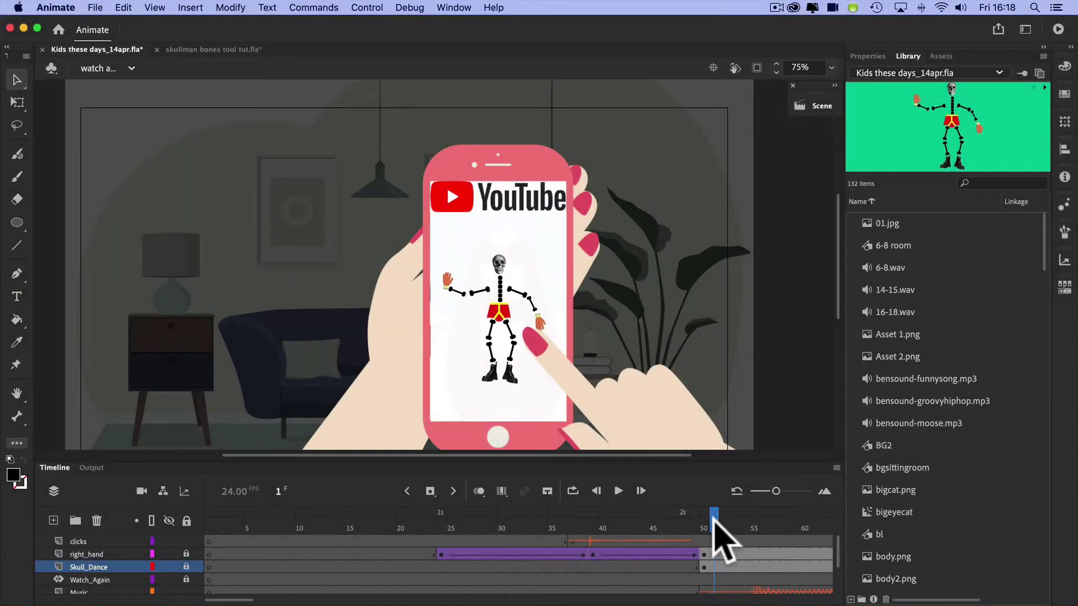
# - Scrub the playhead across frames 45–51 to preview the skeleton's dance
pyautogui.moveTo(712, 520); pyautogui.dragTo(734, 519)
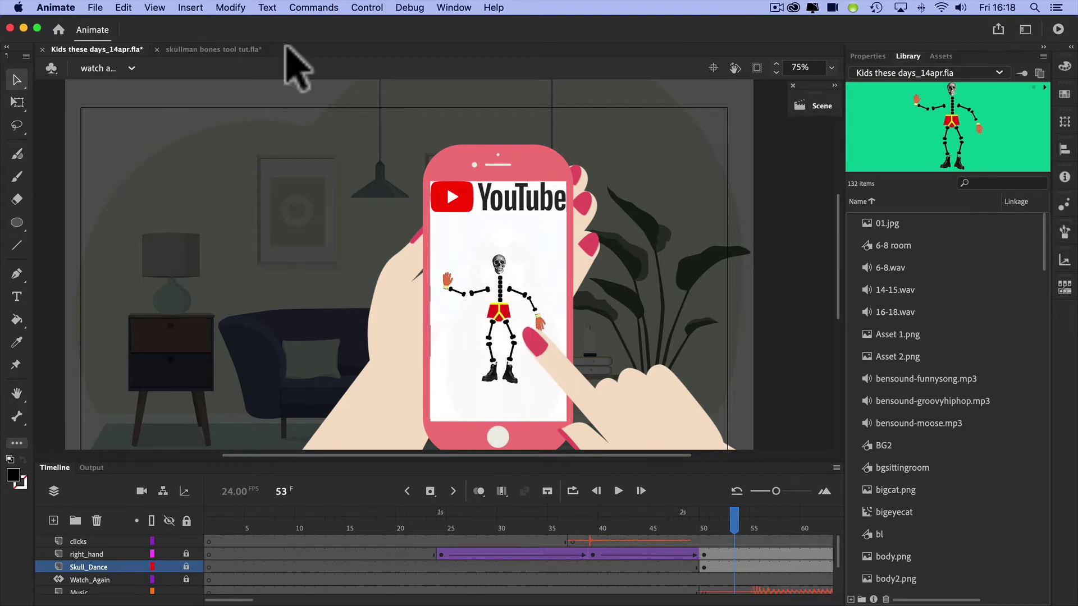
pyautogui.click(208, 49)
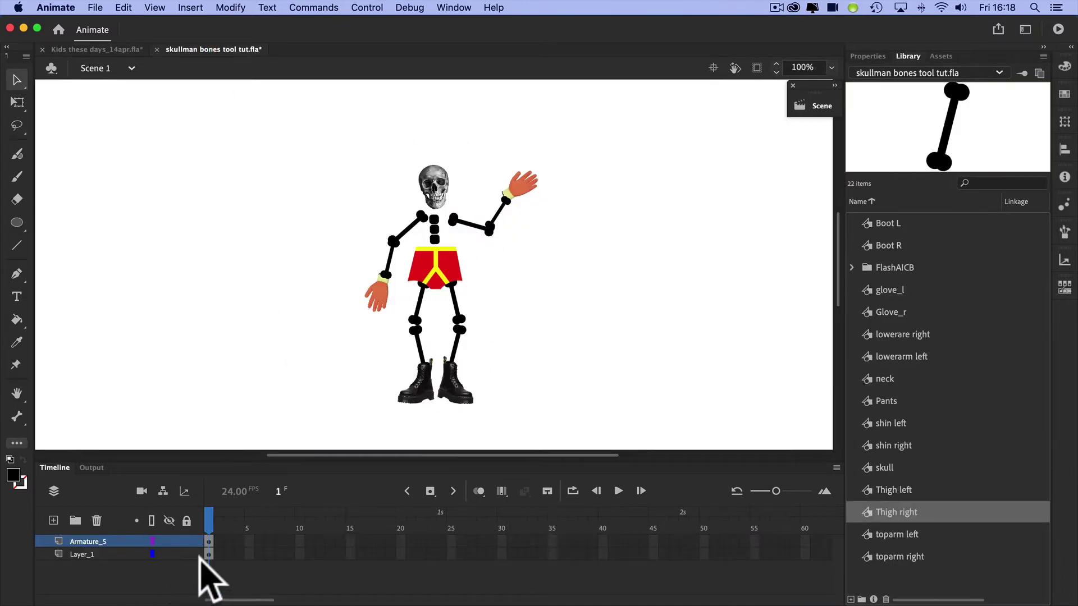
pyautogui.click(91, 540)
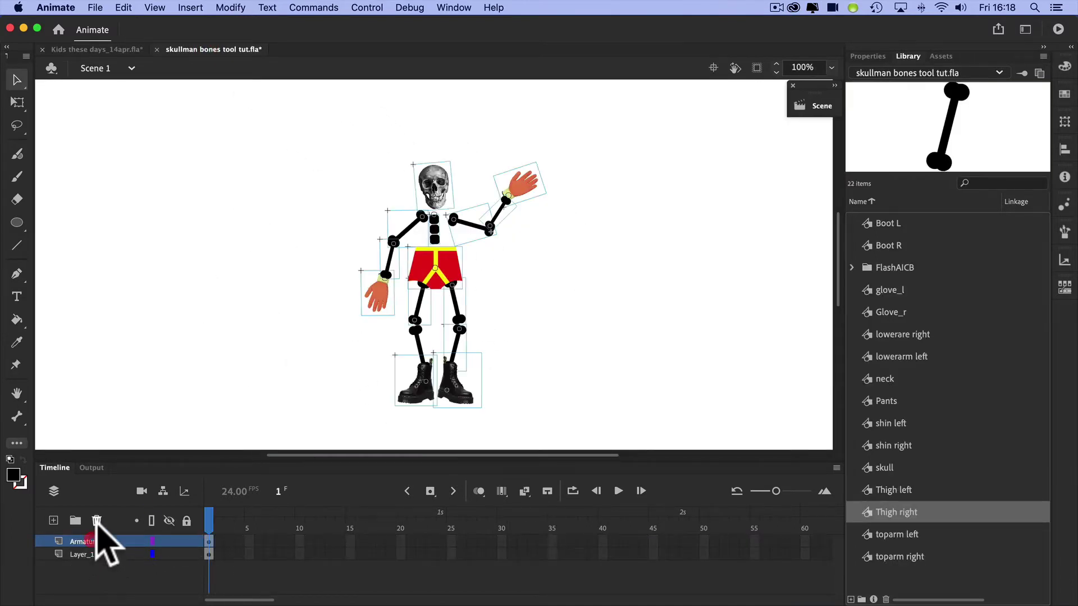
pyautogui.click(96, 520)
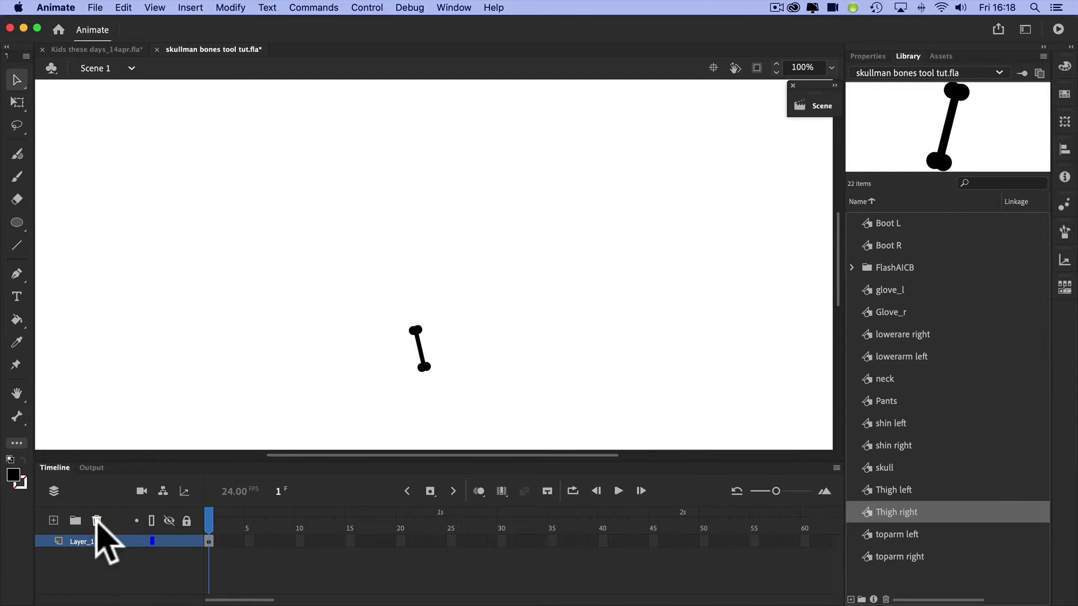
pyautogui.press('super+z')
pyautogui.click(637, 363)
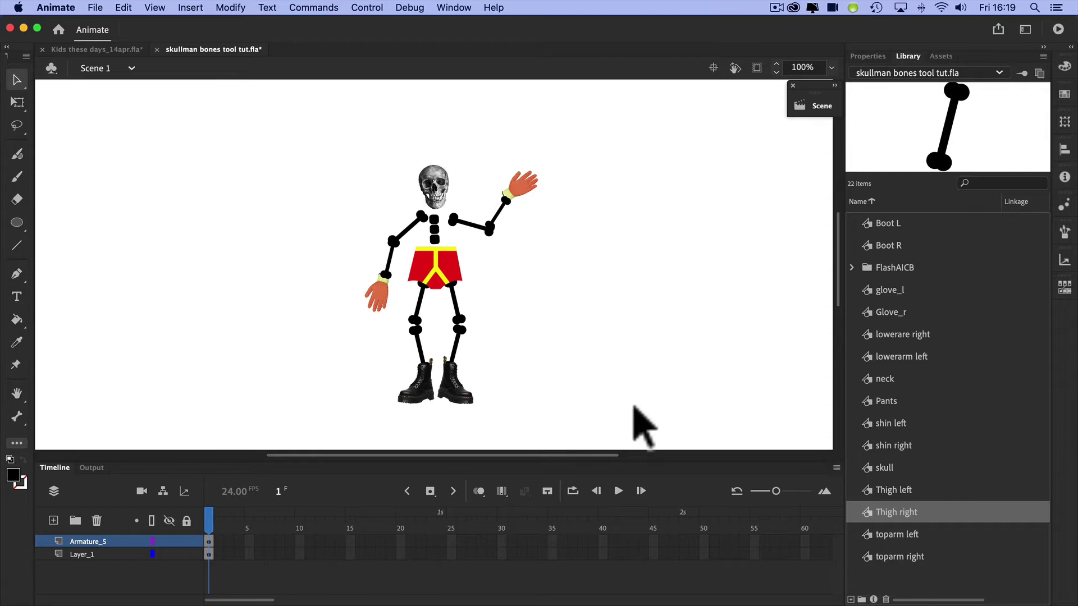
pyautogui.click(438, 188)
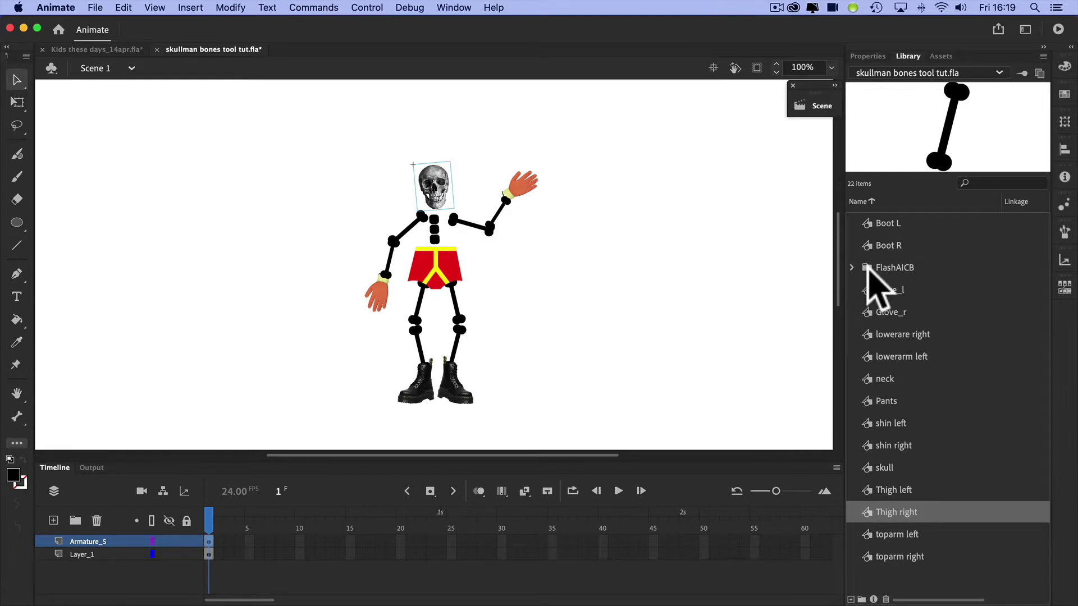
pyautogui.click(471, 225)
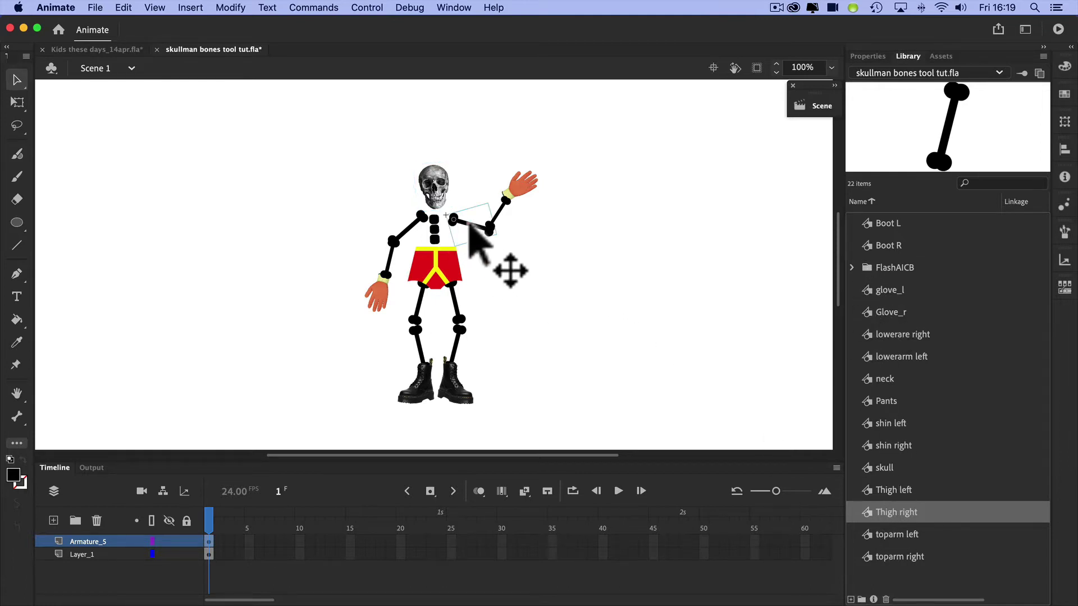
pyautogui.click(519, 190)
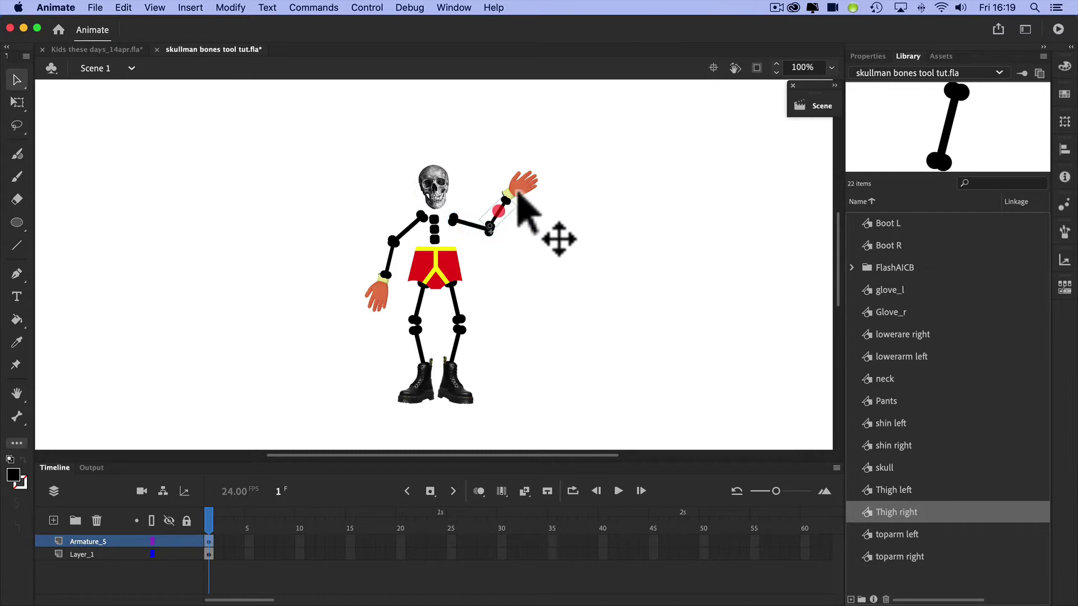
pyautogui.click(488, 280)
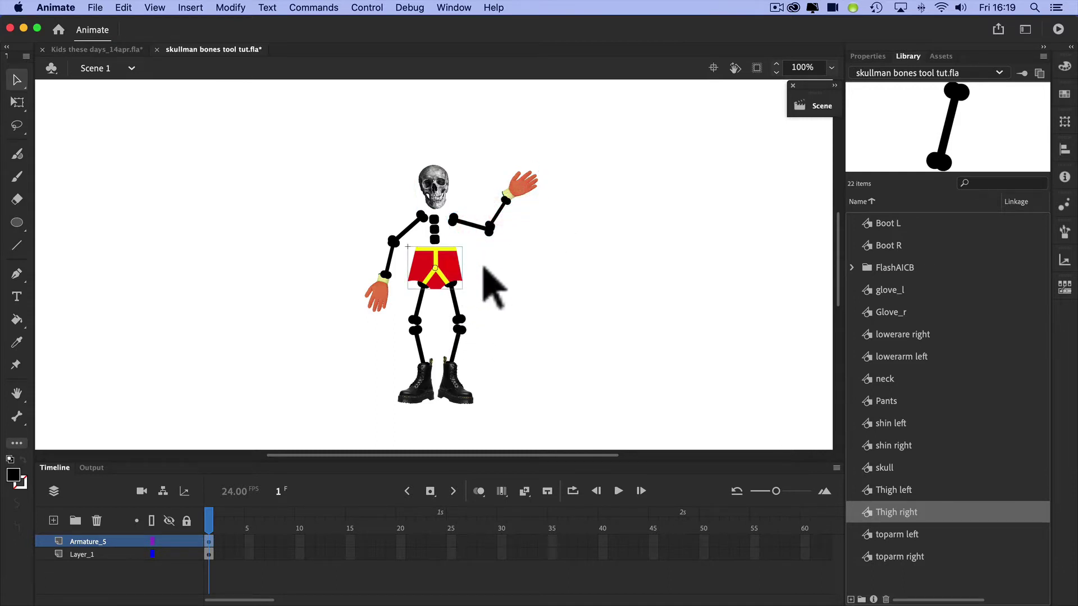
pyautogui.click(434, 238)
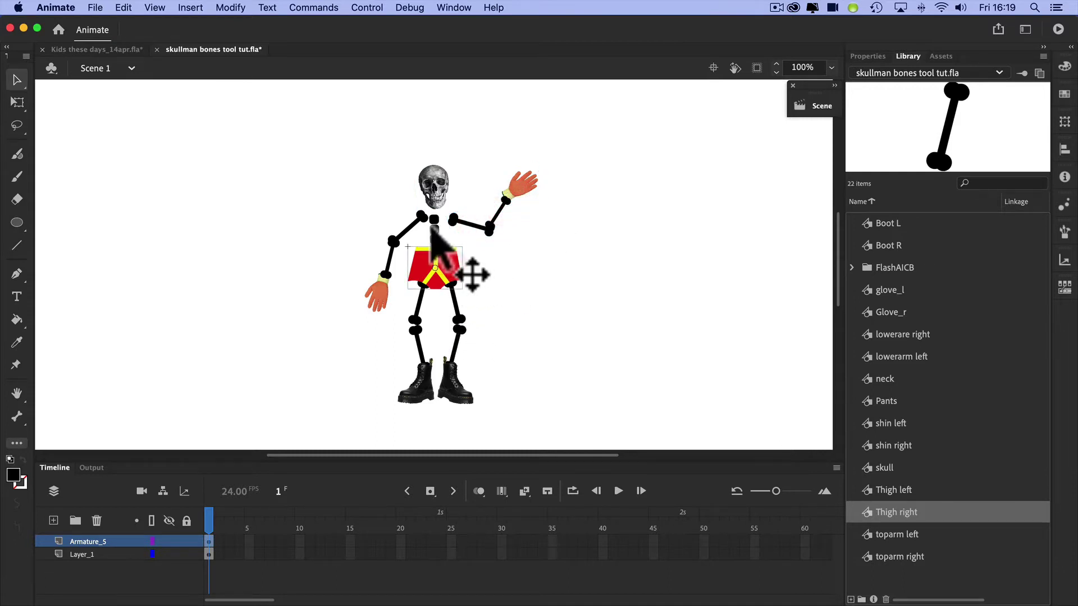
pyautogui.click(452, 382)
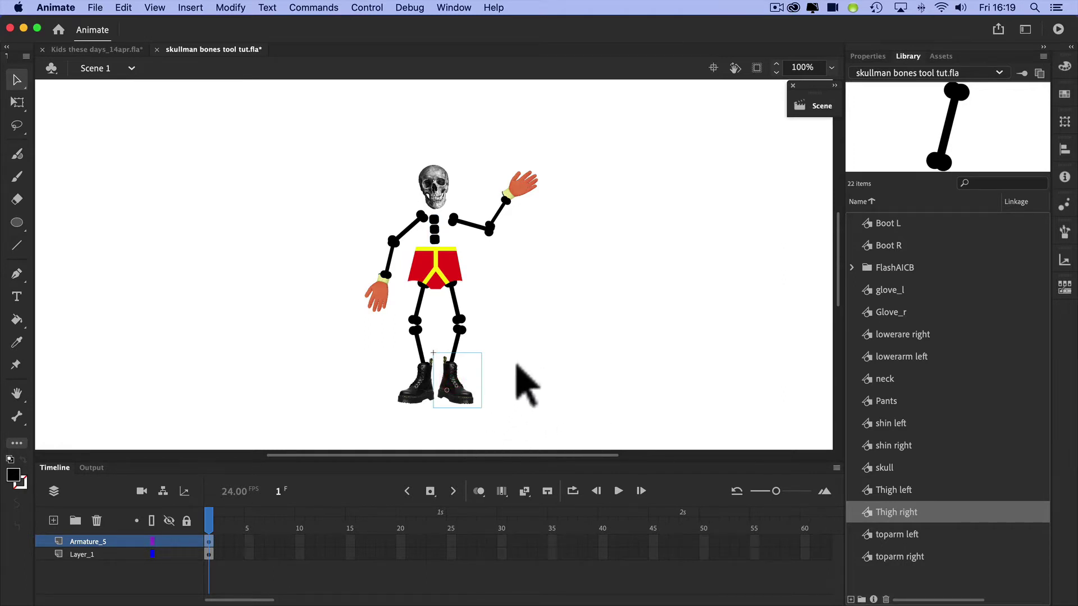
pyautogui.click(230, 8)
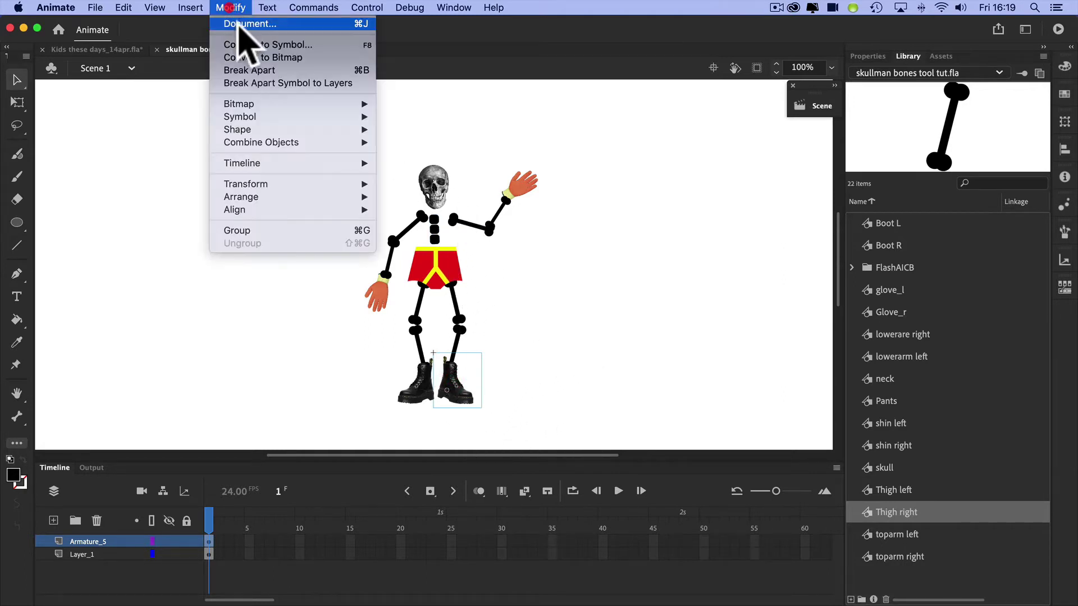
pyautogui.click(263, 46)
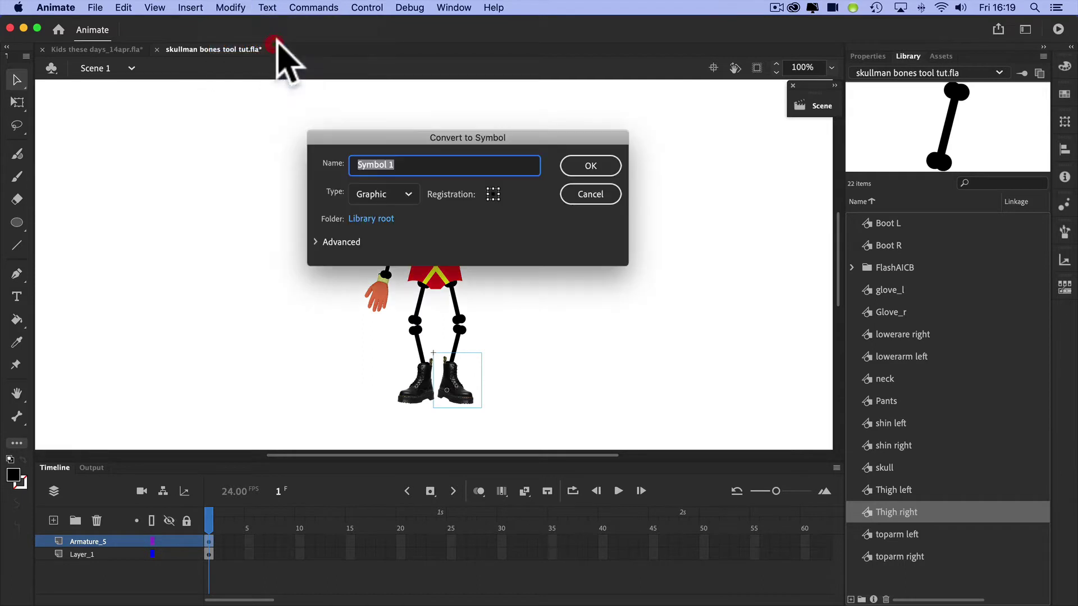
pyautogui.click(599, 193)
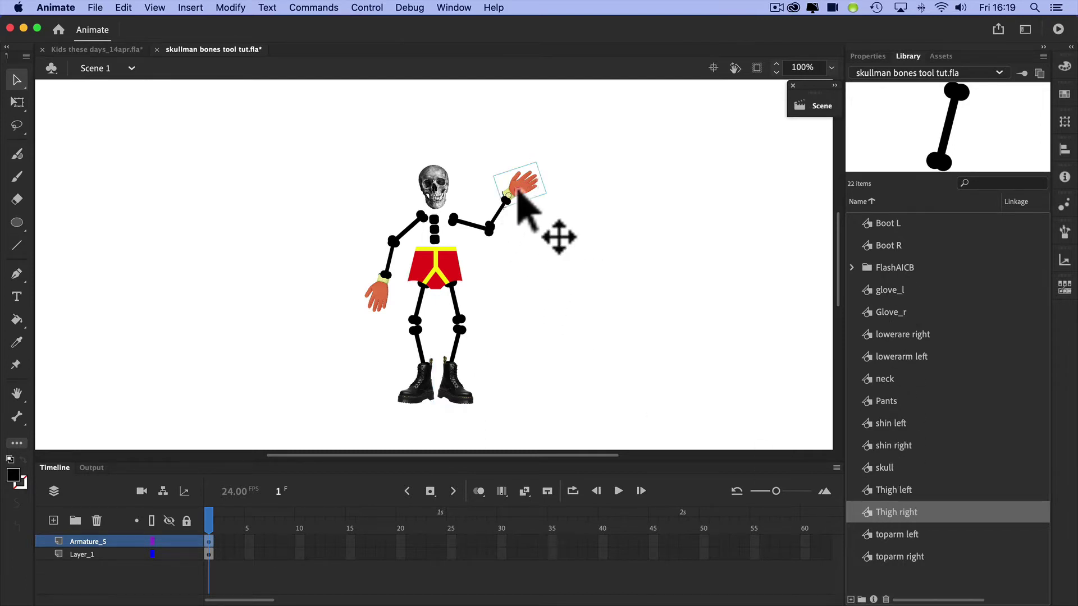
# - Detach the right glove, set its pivot on the palm, and reattach it at the arm bone's end
pyautogui.moveTo(518, 192); pyautogui.dragTo(566, 225)
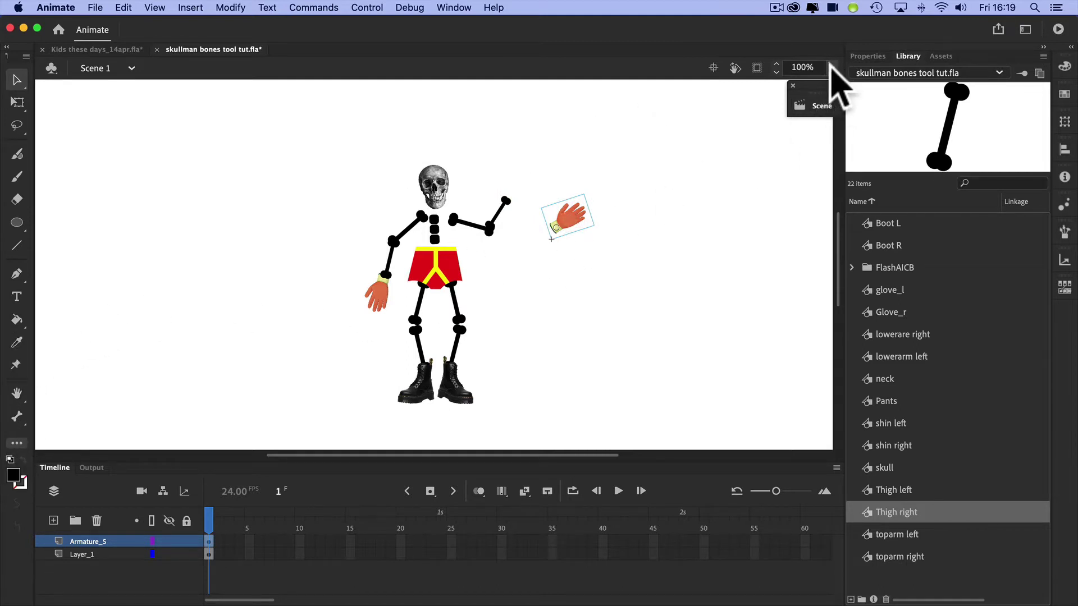
pyautogui.press('super+equal')
pyautogui.press('super+equal')
pyautogui.press('super+equal')
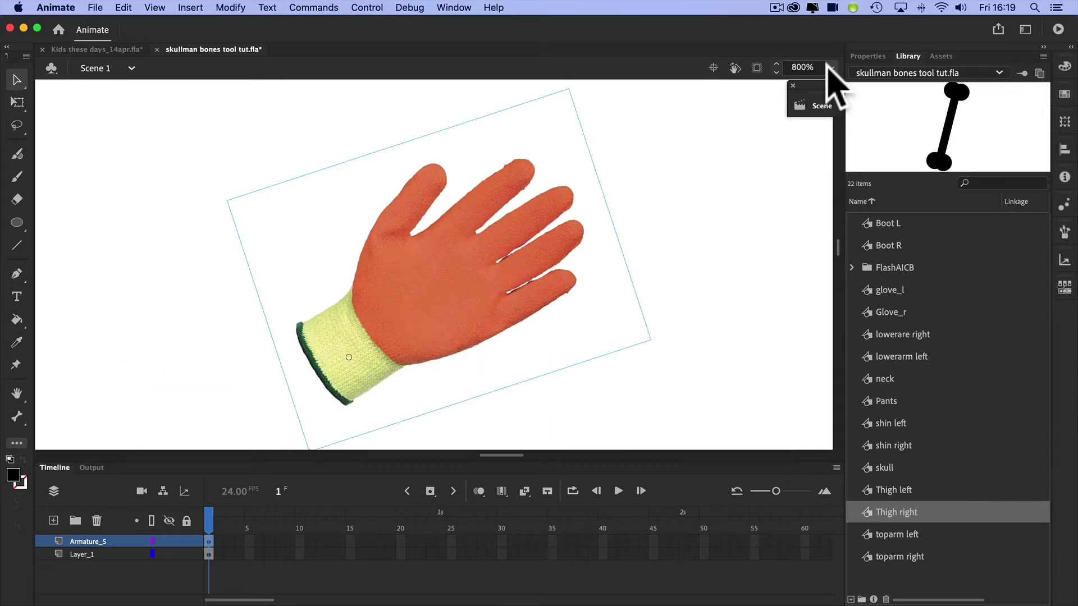
pyautogui.press('super+minus')
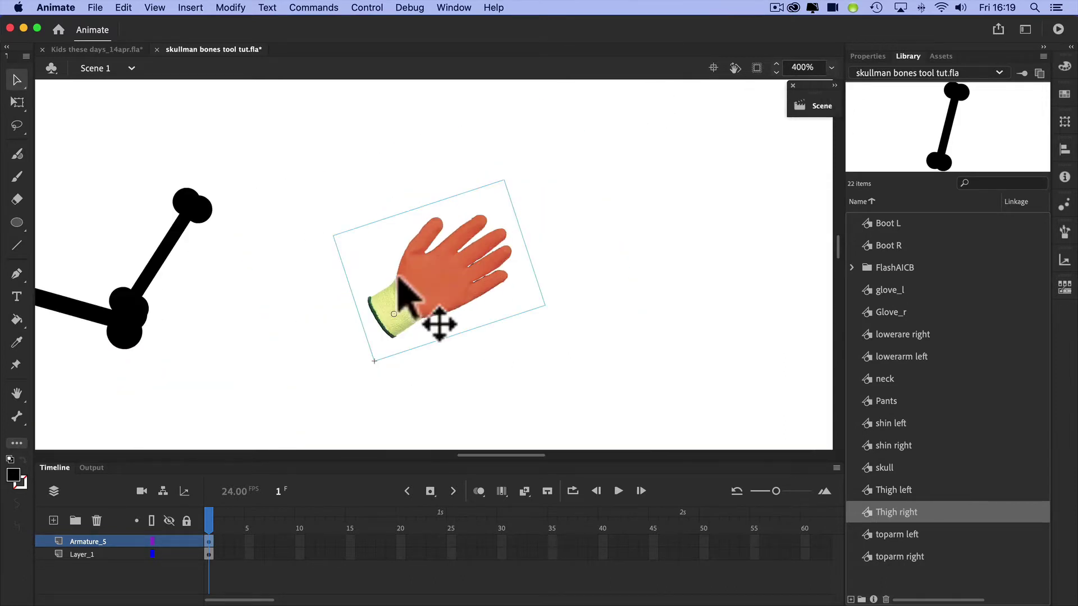
pyautogui.click(17, 102)
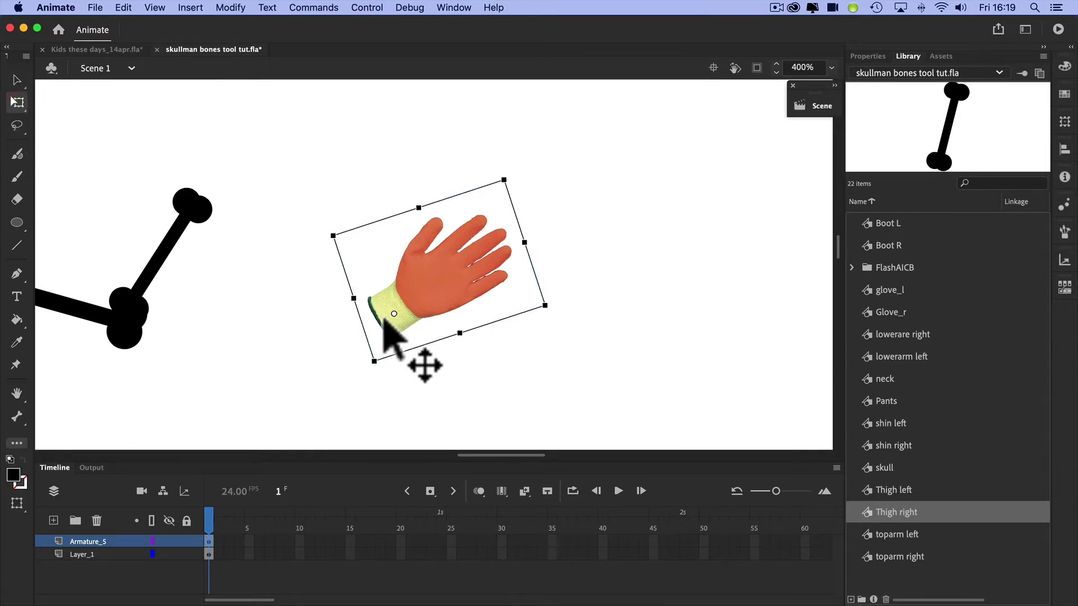
pyautogui.moveTo(400, 310)
pyautogui.mouseDown()
pyautogui.moveTo(445, 281)
pyautogui.moveTo(433, 301)
pyautogui.moveTo(387, 317)
pyautogui.mouseUp()
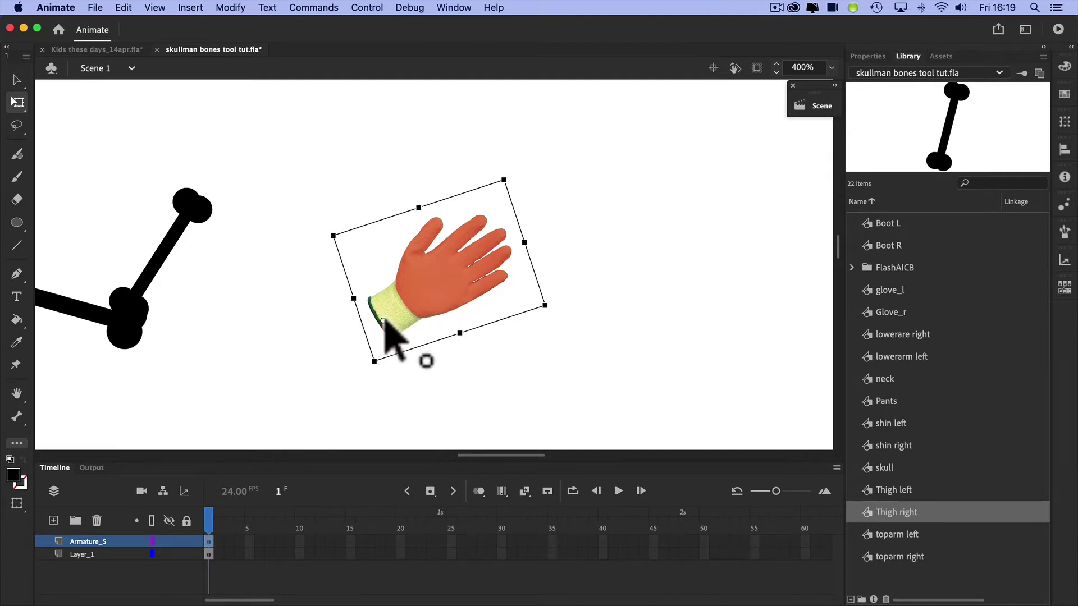
pyautogui.moveTo(414, 303); pyautogui.dragTo(237, 194)
# - Move the skull's transformation point down to its bottom edge
pyautogui.hscroll(-10, 356, 253)
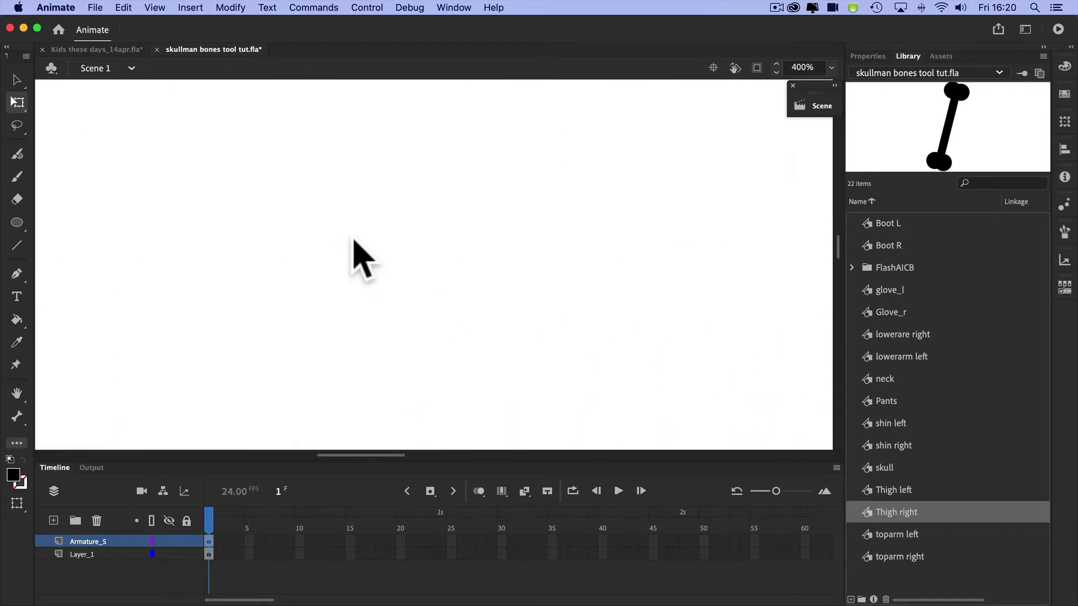
pyautogui.hscroll(5, 360, 258)
pyautogui.click(453, 285)
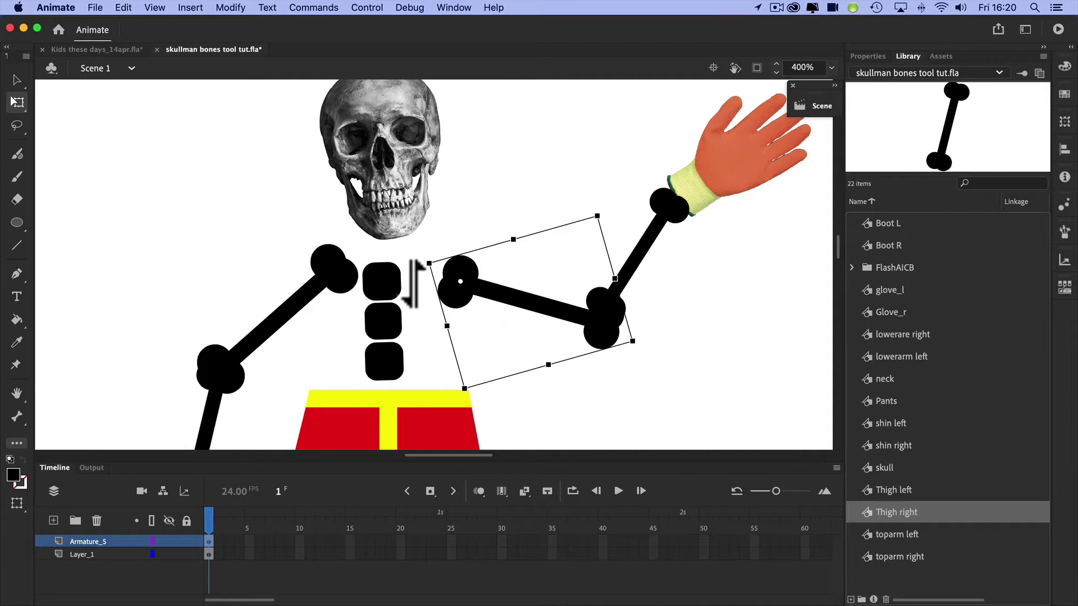
pyautogui.click(385, 282)
pyautogui.click(388, 200)
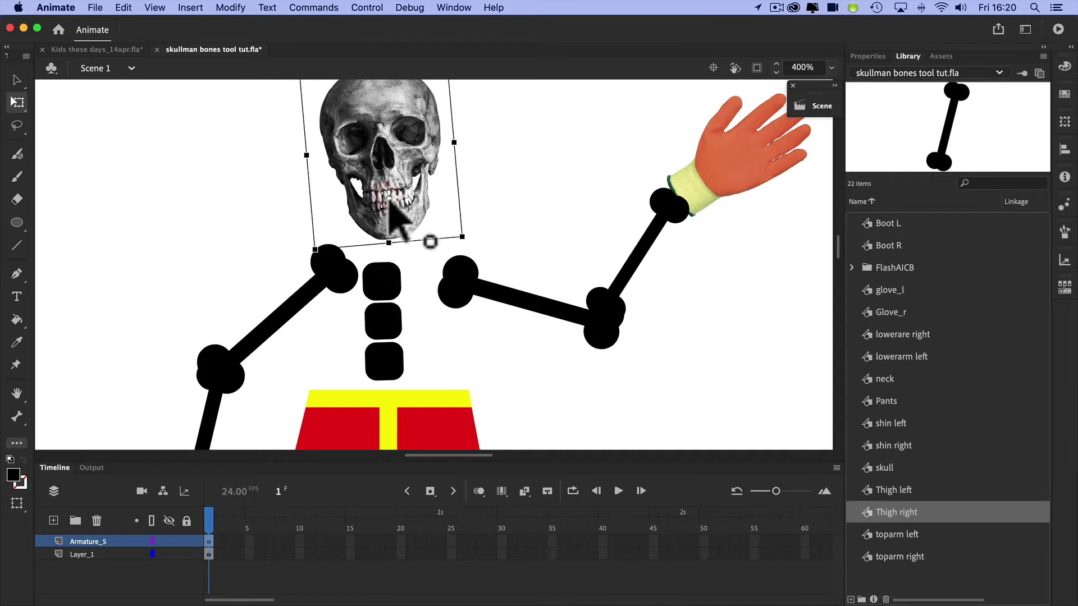
pyautogui.moveTo(389, 197); pyautogui.dragTo(390, 232)
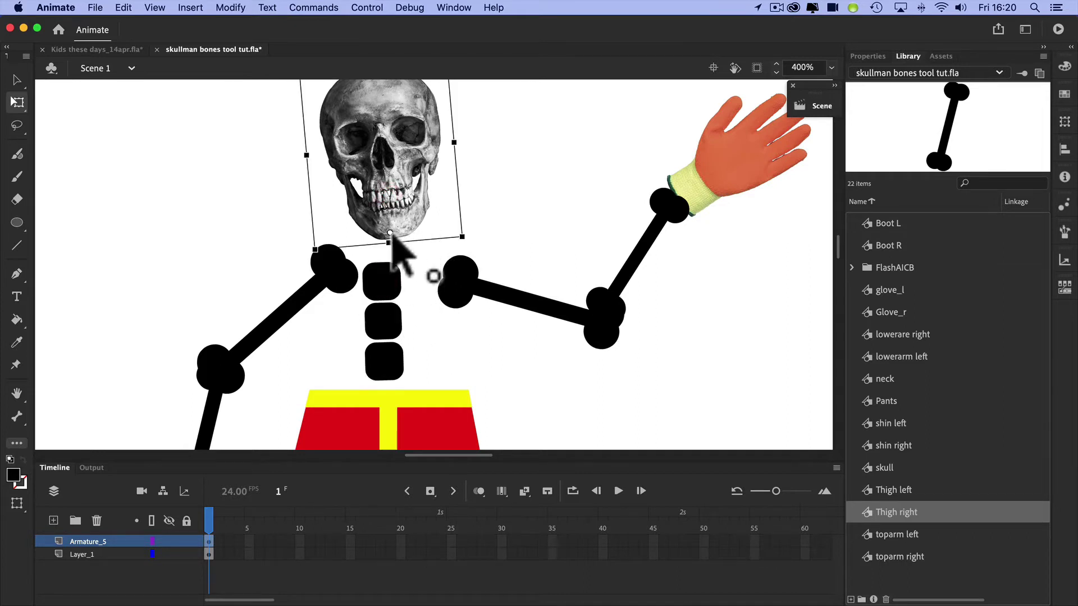
# - Select the red and yellow pants and raise their pivot to the waistband
pyautogui.click(391, 281)
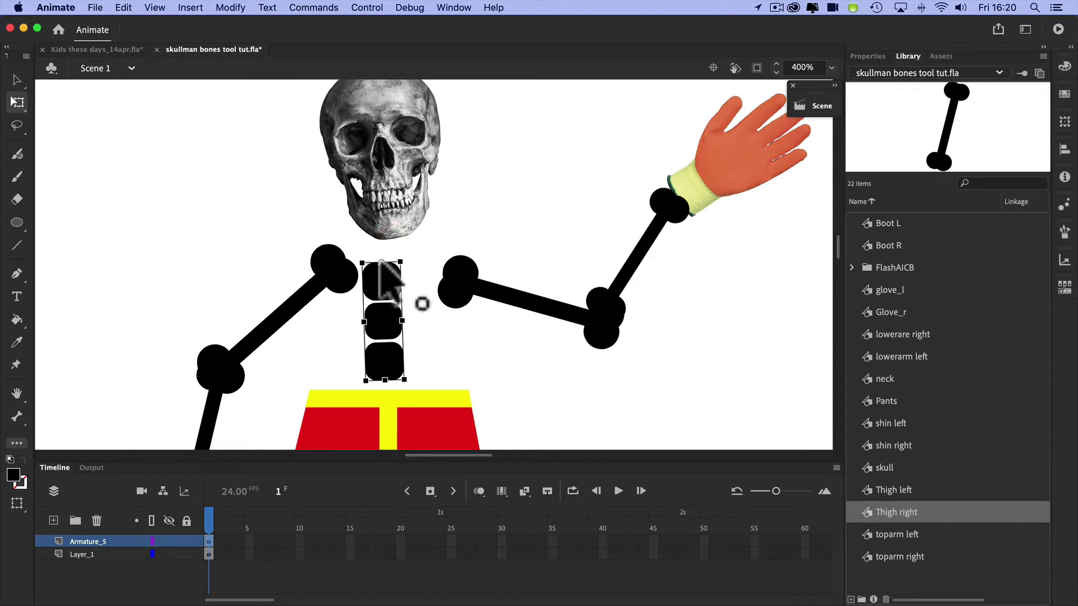
pyautogui.click(410, 437)
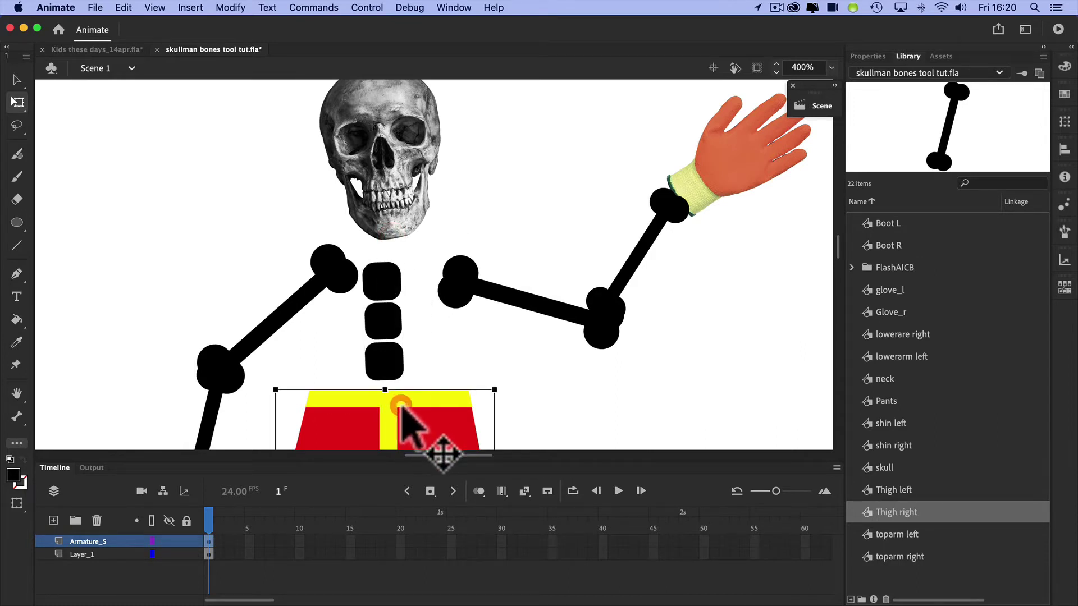
pyautogui.scroll(-4, 424, 432)
pyautogui.scroll(-4, 415, 415)
pyautogui.scroll(4, 409, 414)
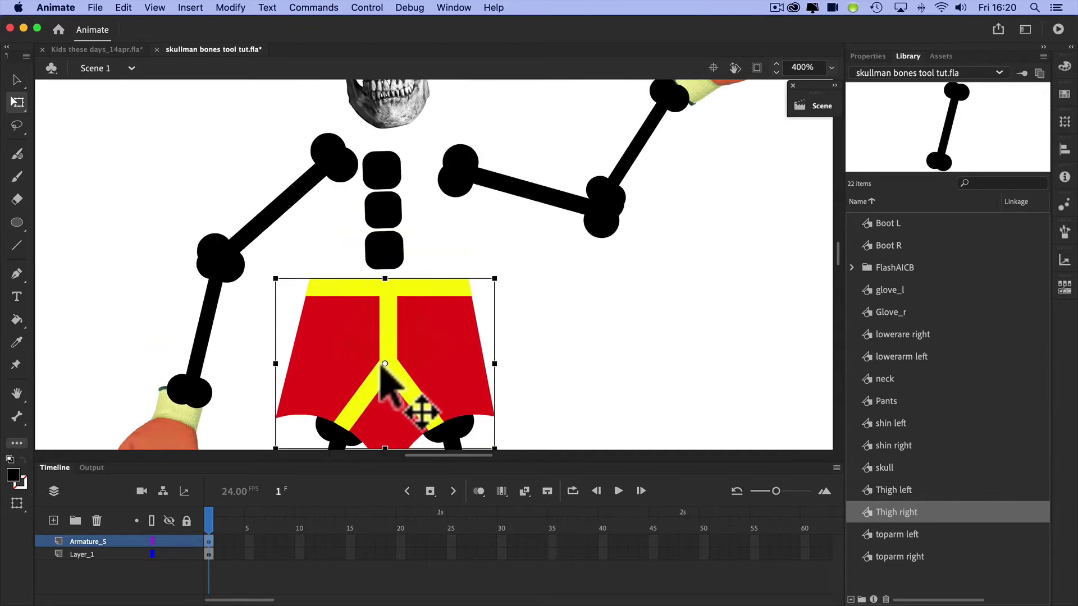
pyautogui.moveTo(384, 364); pyautogui.dragTo(385, 312)
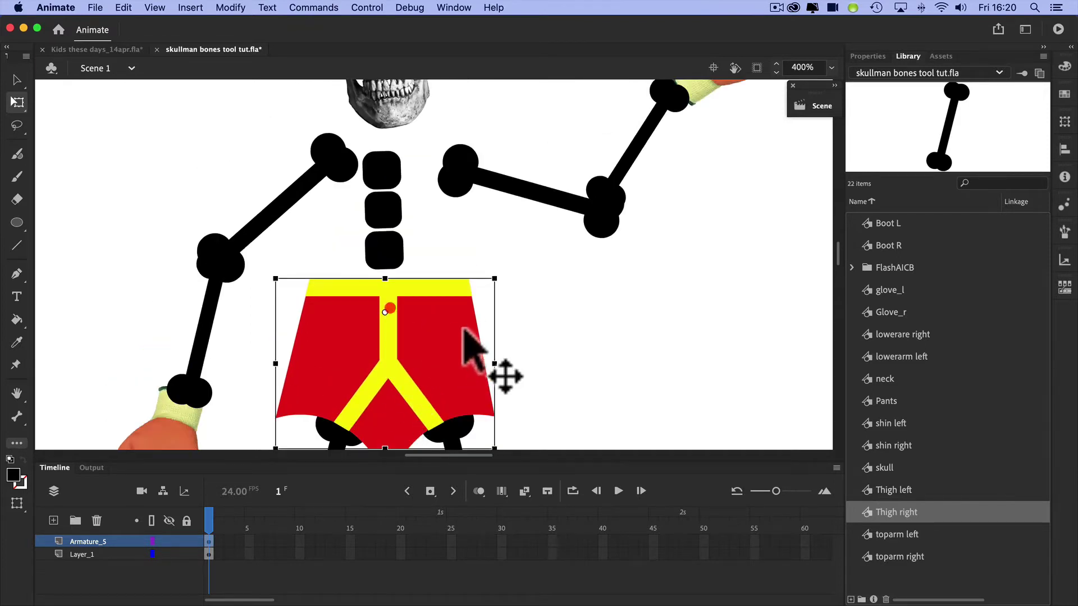
pyautogui.scroll(5, 517, 293)
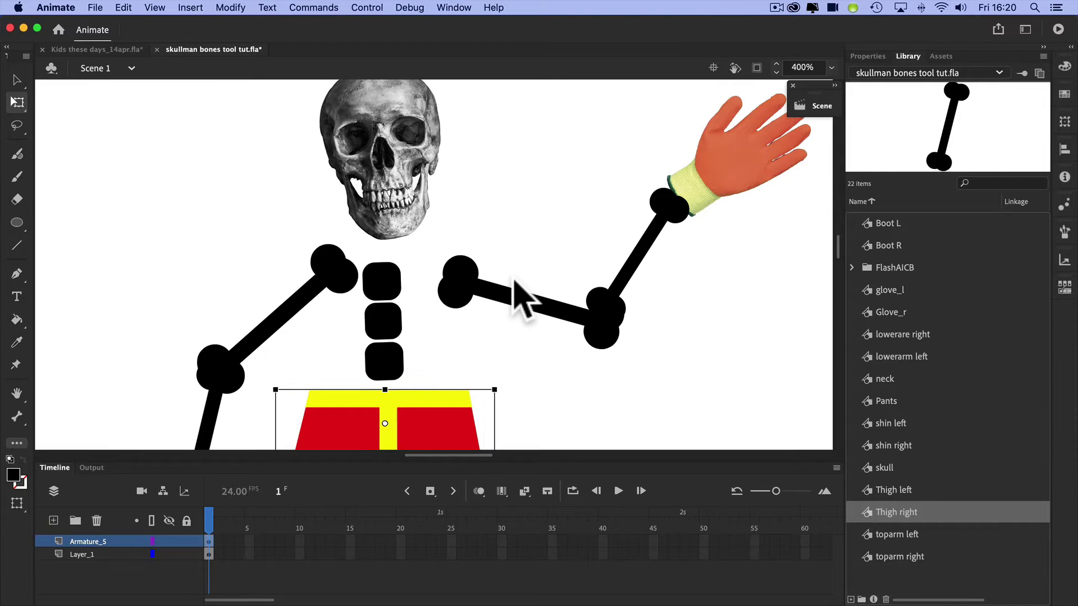
pyautogui.hscroll(3, 518, 301)
pyautogui.scroll(-3, 518, 301)
pyautogui.hscroll(-4, 527, 302)
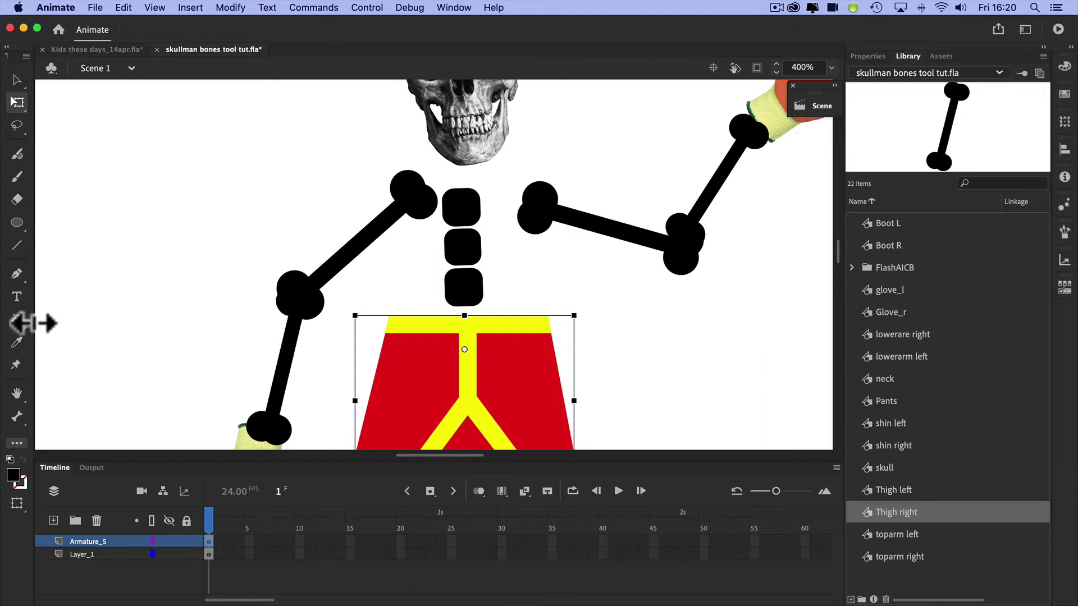
# - Choose the Bone Tool, target Layer_1 frame 1, and zoom to 100% to show the whole skeleton
pyautogui.click(15, 415)
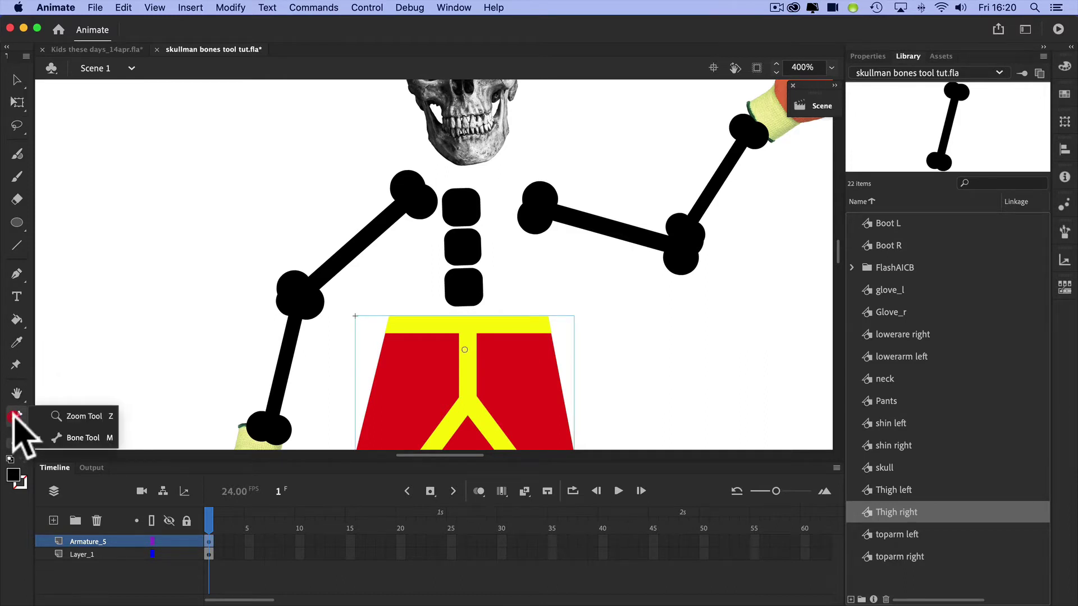
pyautogui.click(17, 417)
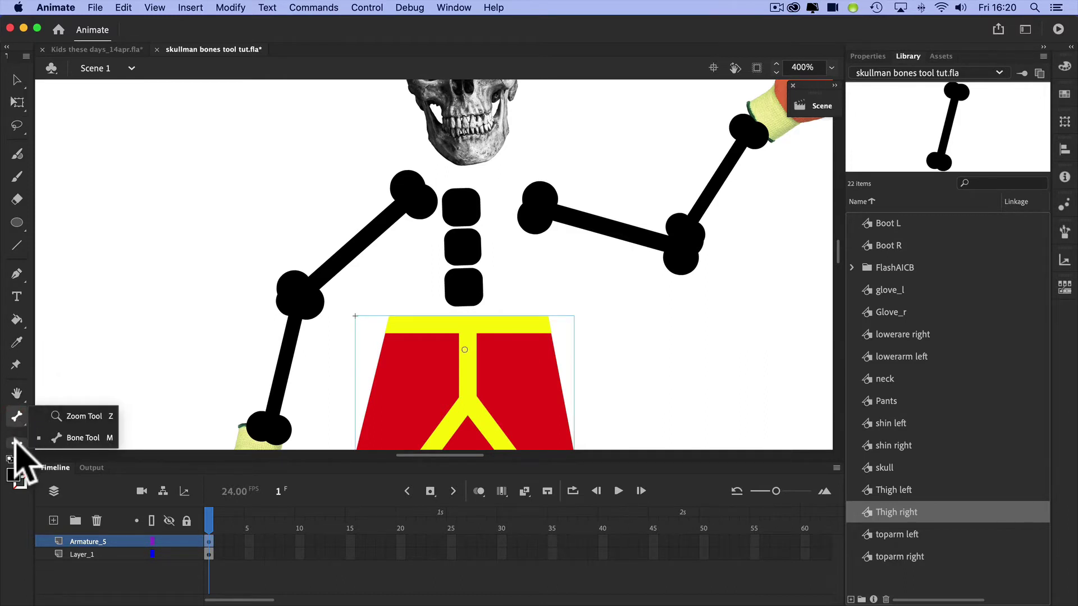
pyautogui.click(16, 443)
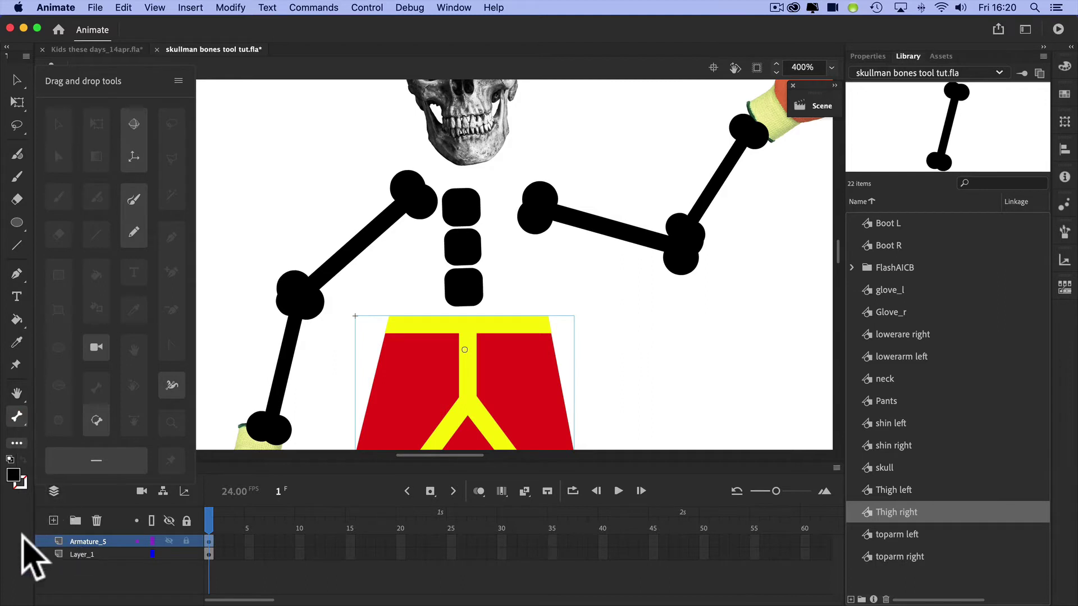
pyautogui.click(207, 554)
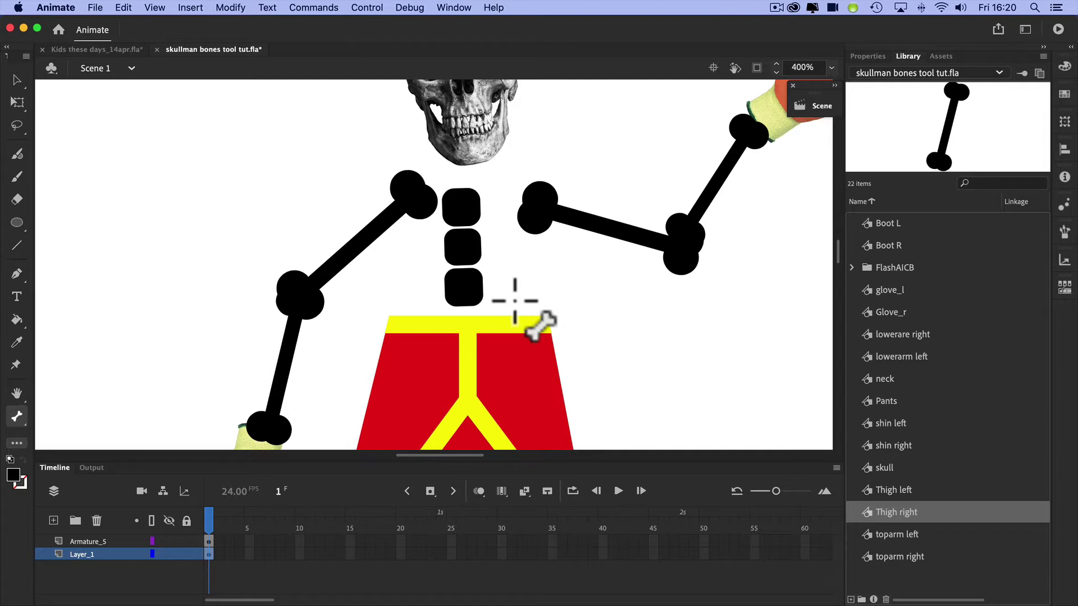
pyautogui.click(832, 67)
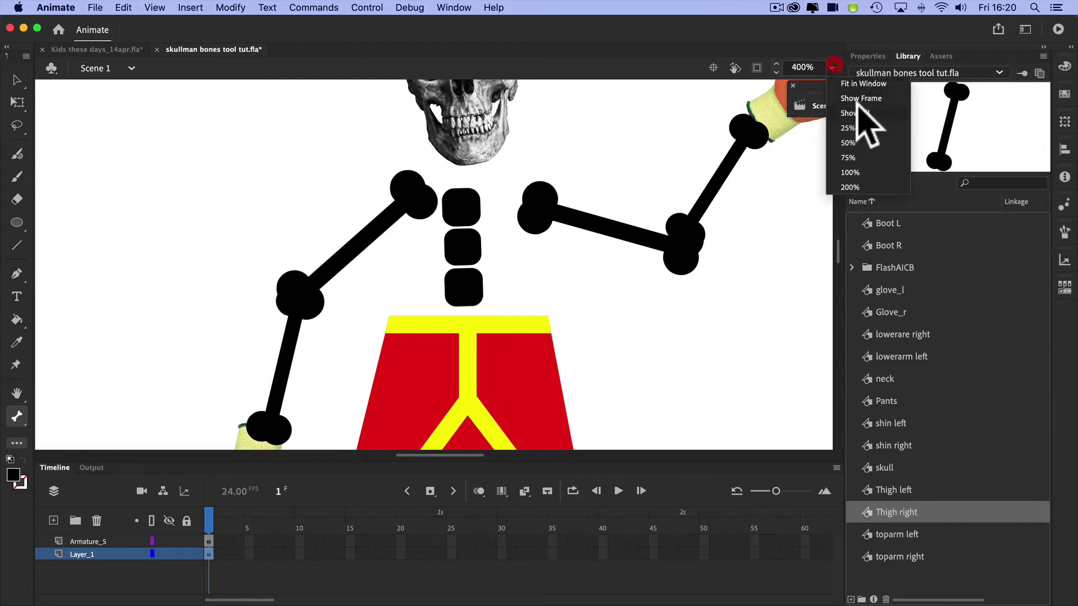
pyautogui.click(865, 171)
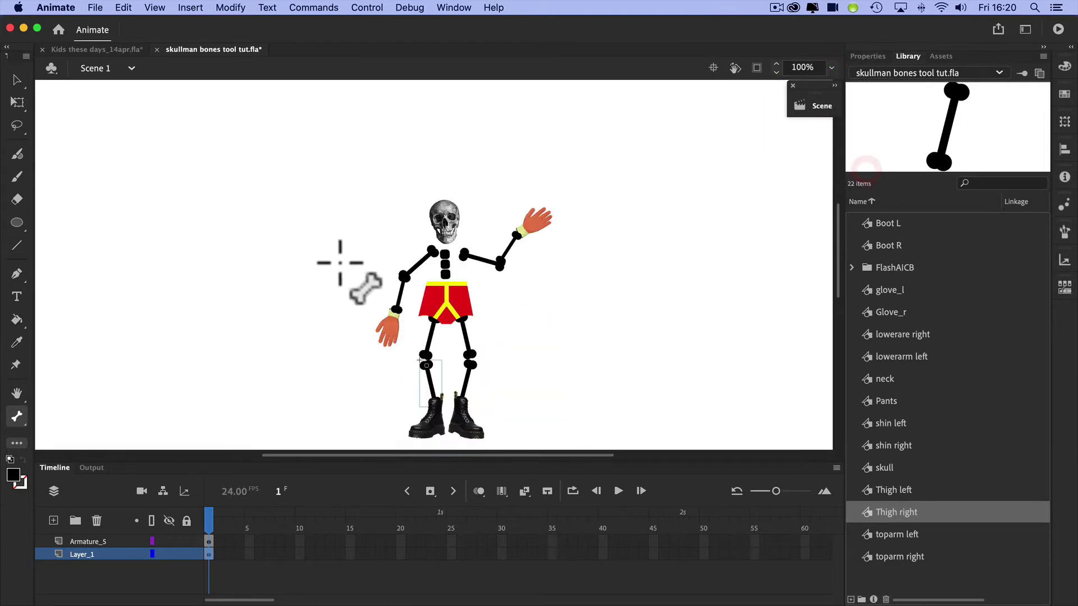
pyautogui.scroll(2, 337, 275)
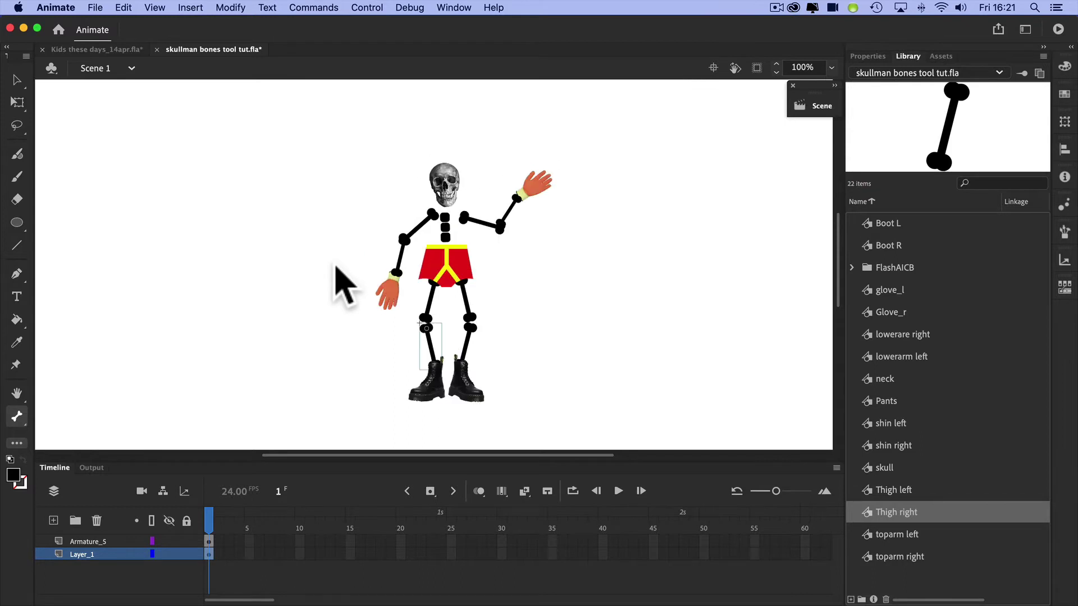
pyautogui.click(17, 414)
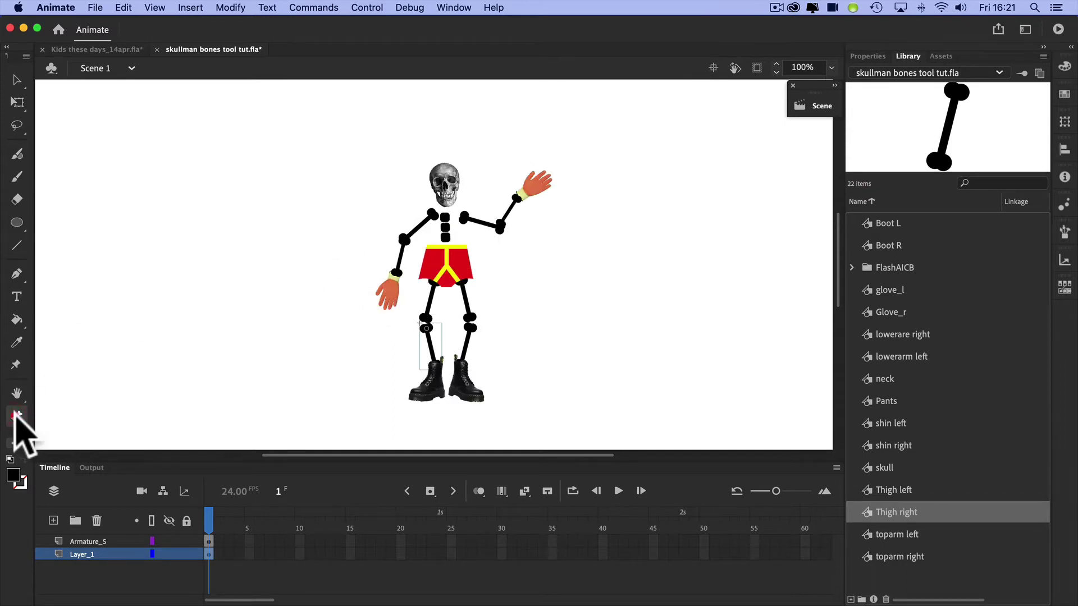
pyautogui.click(208, 554)
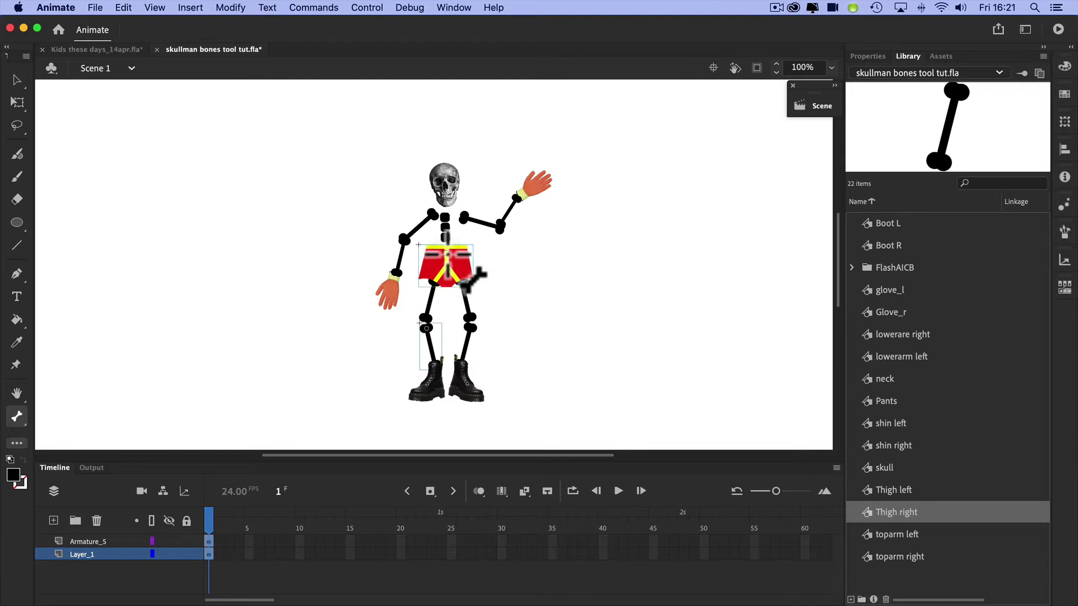
# - Draw the spine bone from the pants up to the neck, creating Armature_9
pyautogui.moveTo(472, 274); pyautogui.dragTo(473, 243)
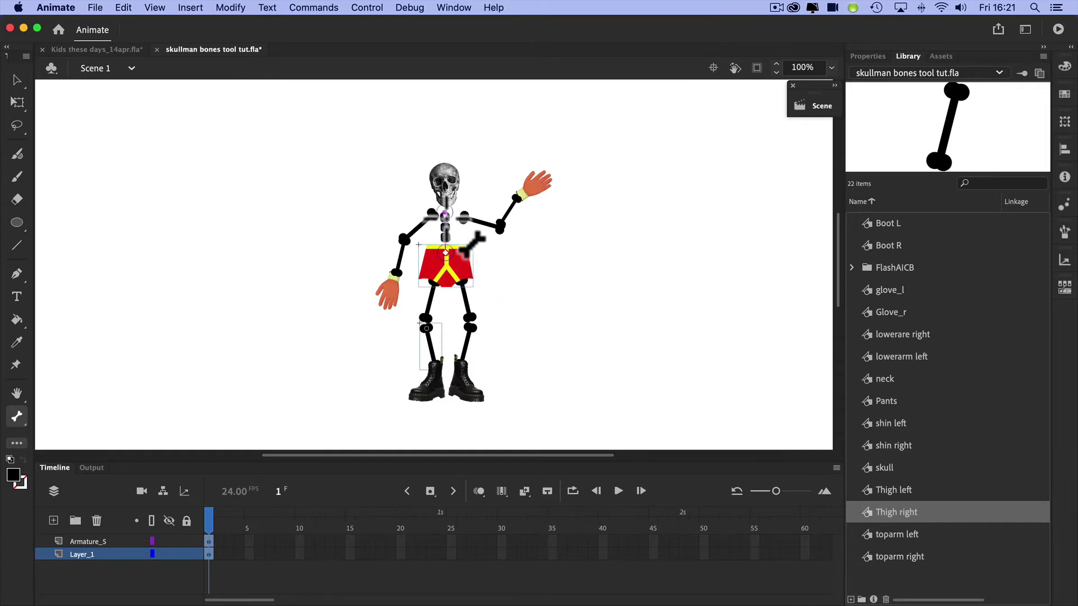
pyautogui.moveTo(473, 243); pyautogui.dragTo(474, 240)
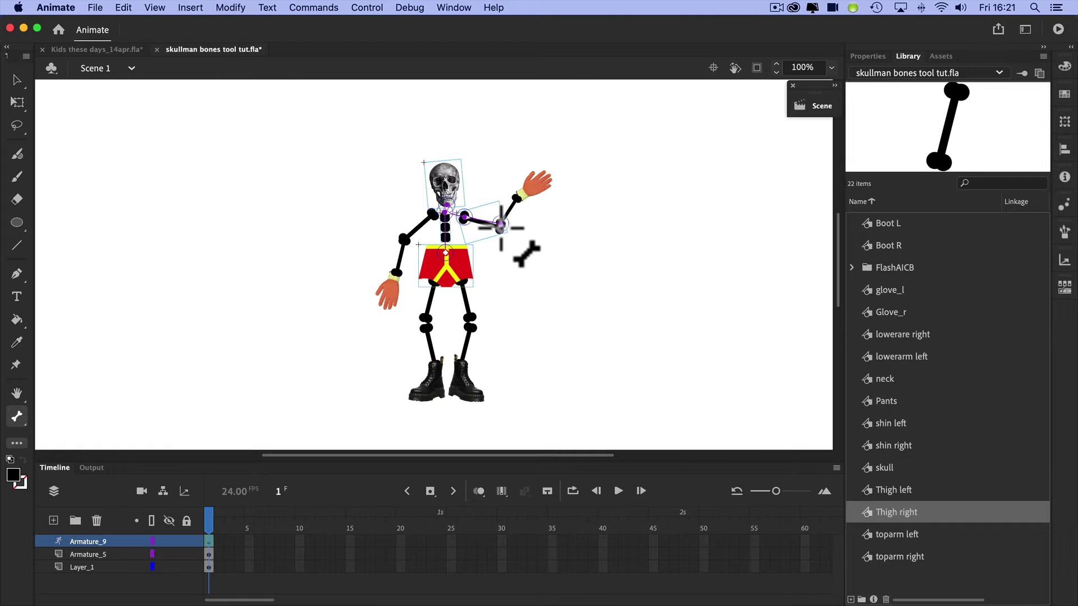
# - Add bones from the raised arm's elbow to wrist, down the lowered arm, and through both legs to the boots
pyautogui.moveTo(501, 225); pyautogui.dragTo(517, 197)
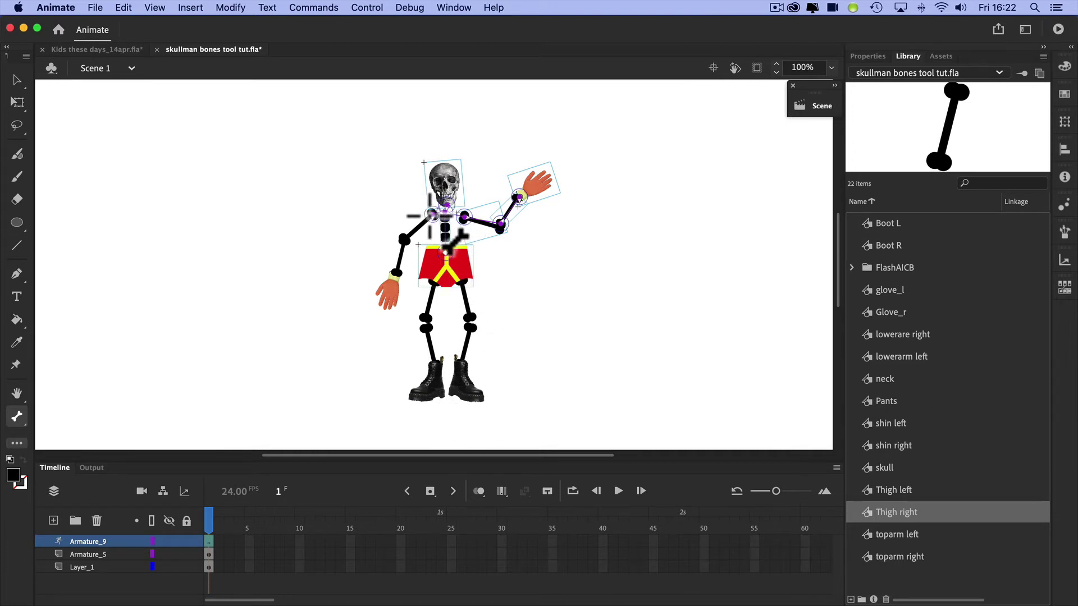
pyautogui.moveTo(432, 214)
pyautogui.mouseDown()
pyautogui.moveTo(404, 241)
pyautogui.moveTo(393, 275)
pyautogui.mouseUp()
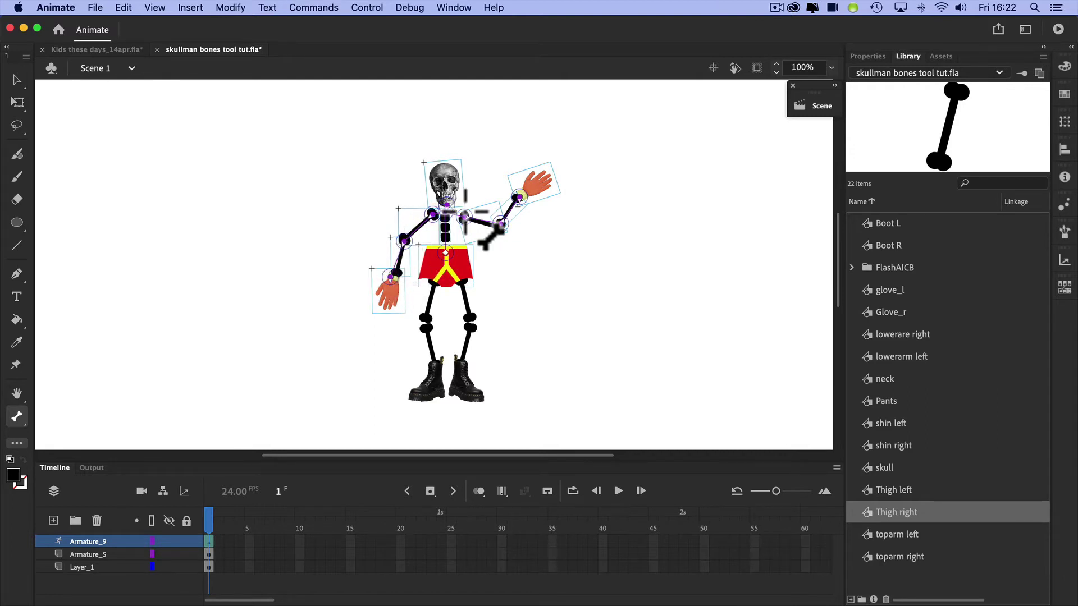
pyautogui.moveTo(463, 281)
pyautogui.mouseDown()
pyautogui.moveTo(471, 306)
pyautogui.moveTo(457, 388)
pyautogui.mouseUp()
pyautogui.moveTo(430, 278); pyautogui.dragTo(422, 316)
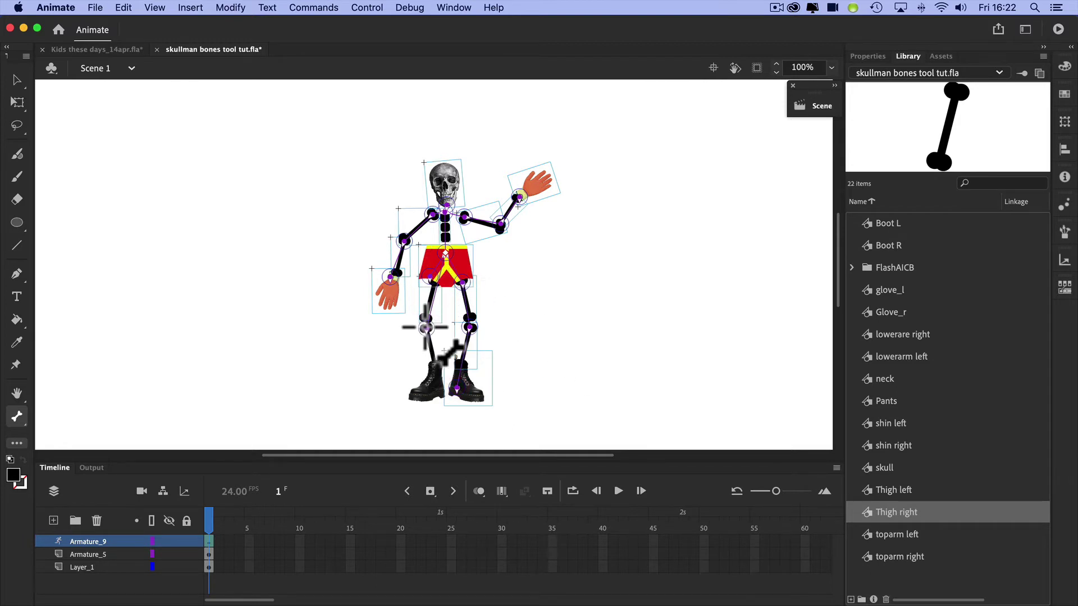
pyautogui.moveTo(426, 327); pyautogui.dragTo(436, 387)
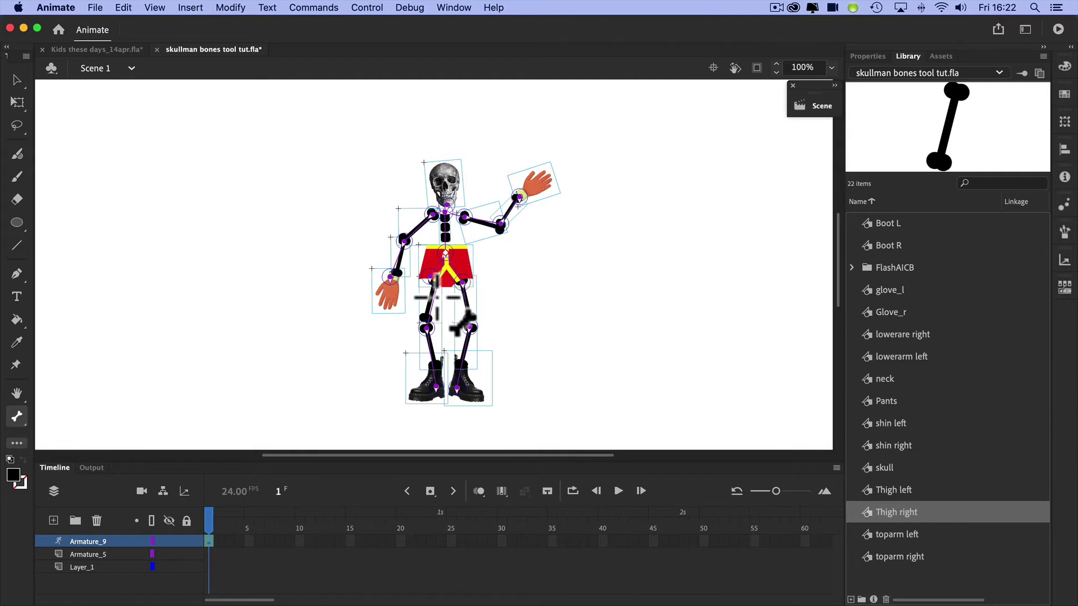
# - Return to the Bone Tool and draw a thigh bone from the left hip to the knee
pyautogui.click(16, 80)
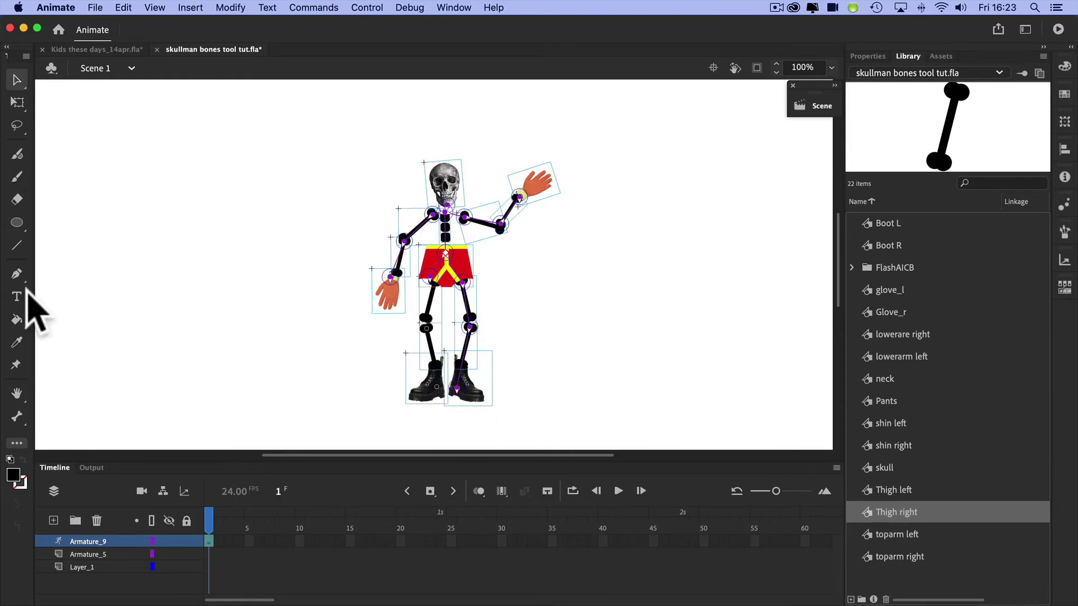
pyautogui.click(18, 417)
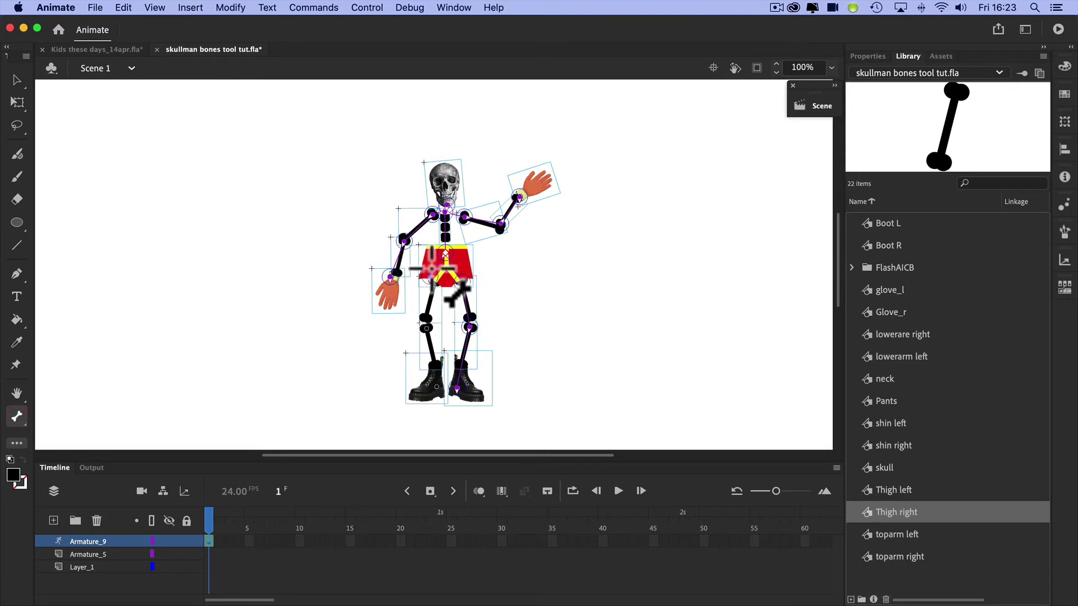
pyautogui.moveTo(431, 280); pyautogui.dragTo(437, 387)
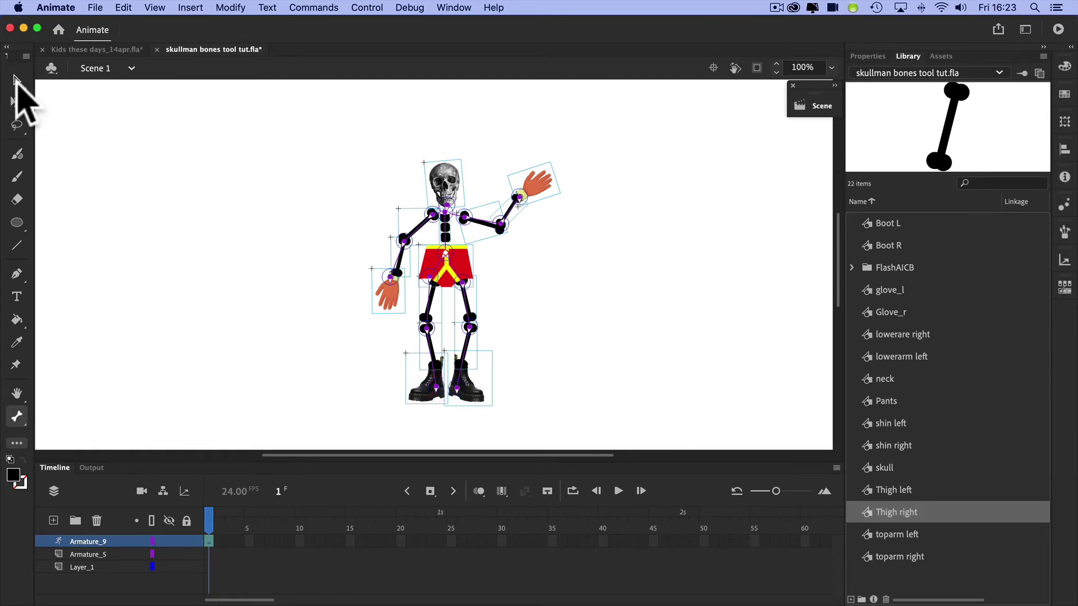
# - On frame 1, raise the right arm straight up, lift the right knee, and extend the left arm sideways
pyautogui.click(14, 79)
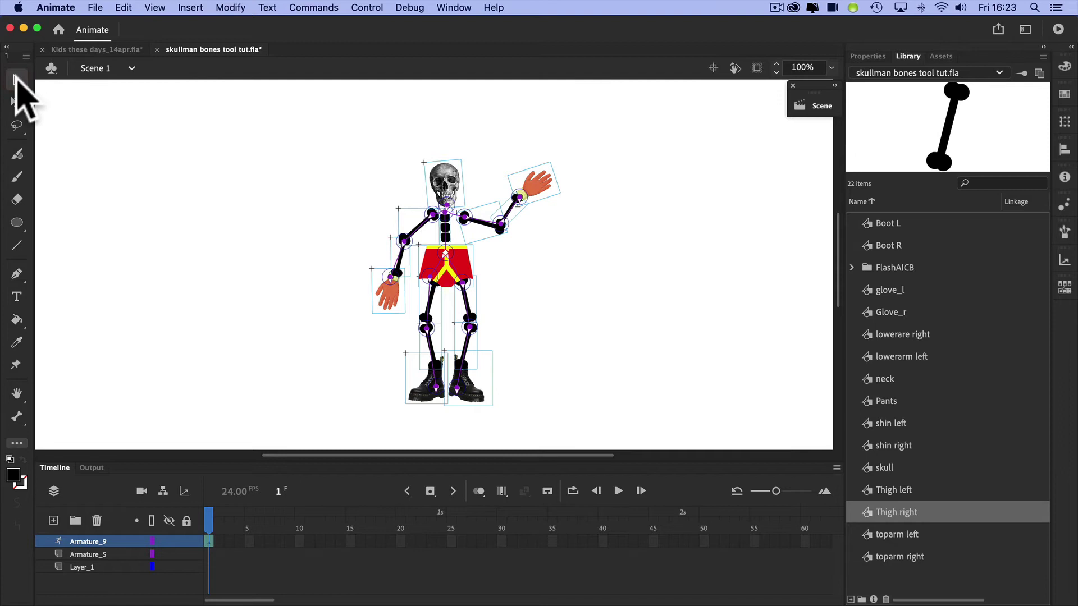
pyautogui.click(15, 79)
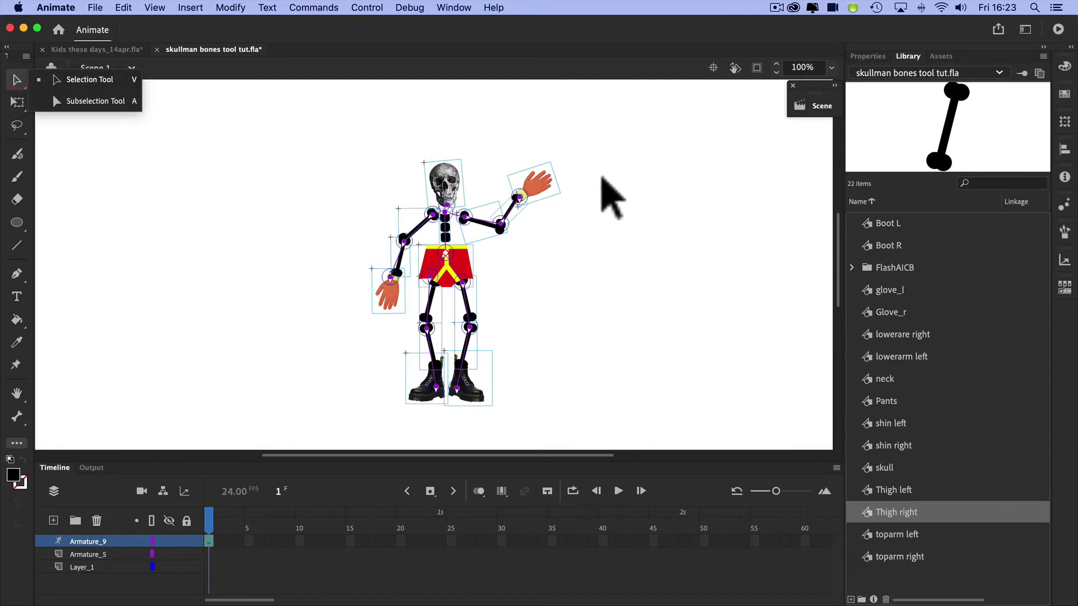
pyautogui.moveTo(545, 181); pyautogui.dragTo(520, 141)
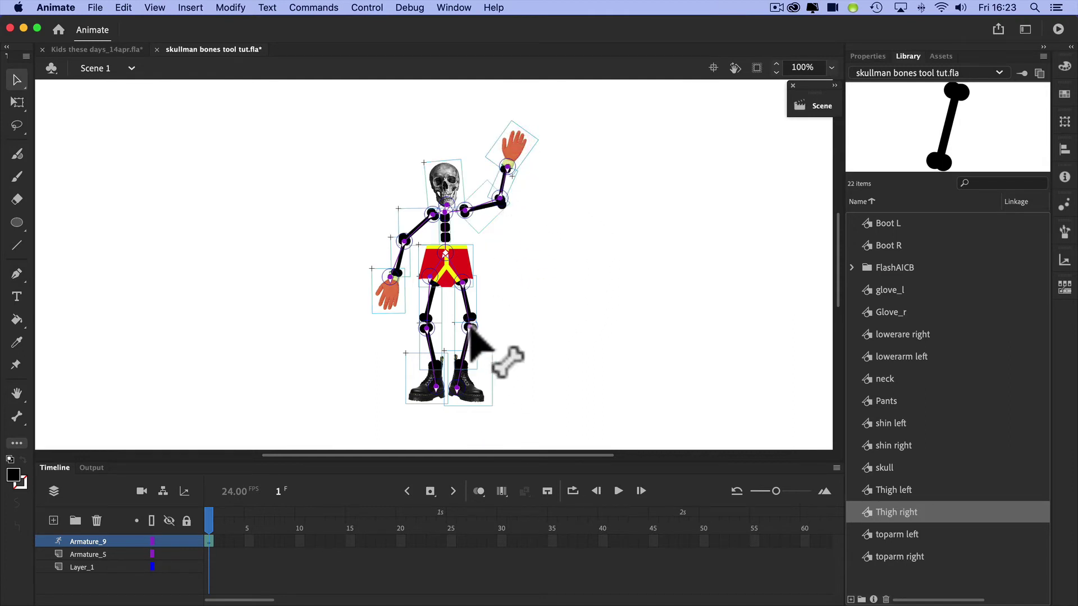
pyautogui.moveTo(476, 337)
pyautogui.mouseDown()
pyautogui.moveTo(505, 306)
pyautogui.moveTo(534, 330)
pyautogui.moveTo(513, 356)
pyautogui.moveTo(478, 354)
pyautogui.mouseUp()
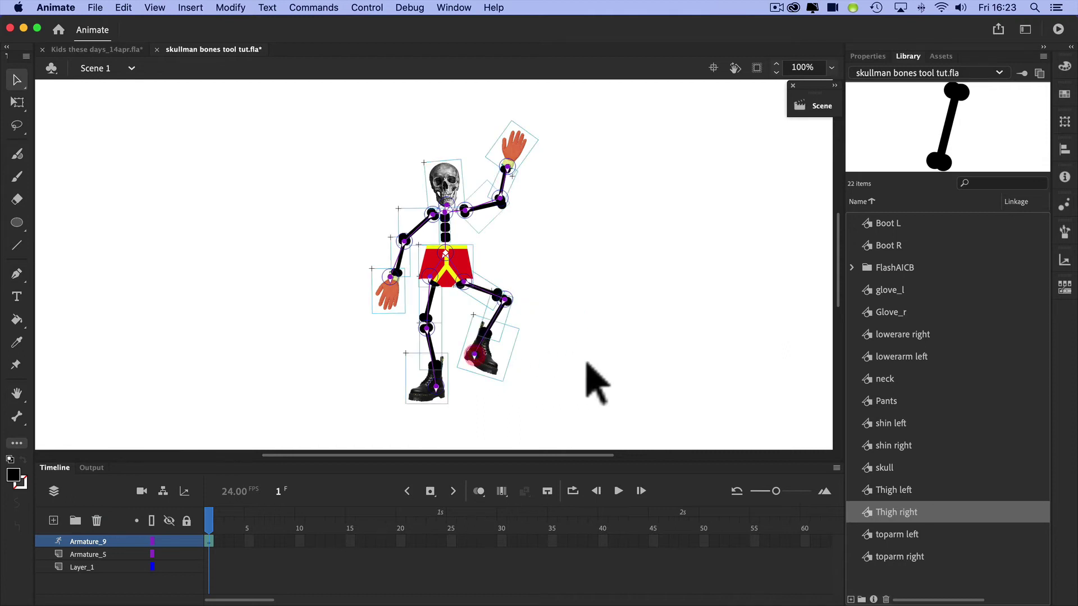
pyautogui.moveTo(401, 234); pyautogui.dragTo(337, 248)
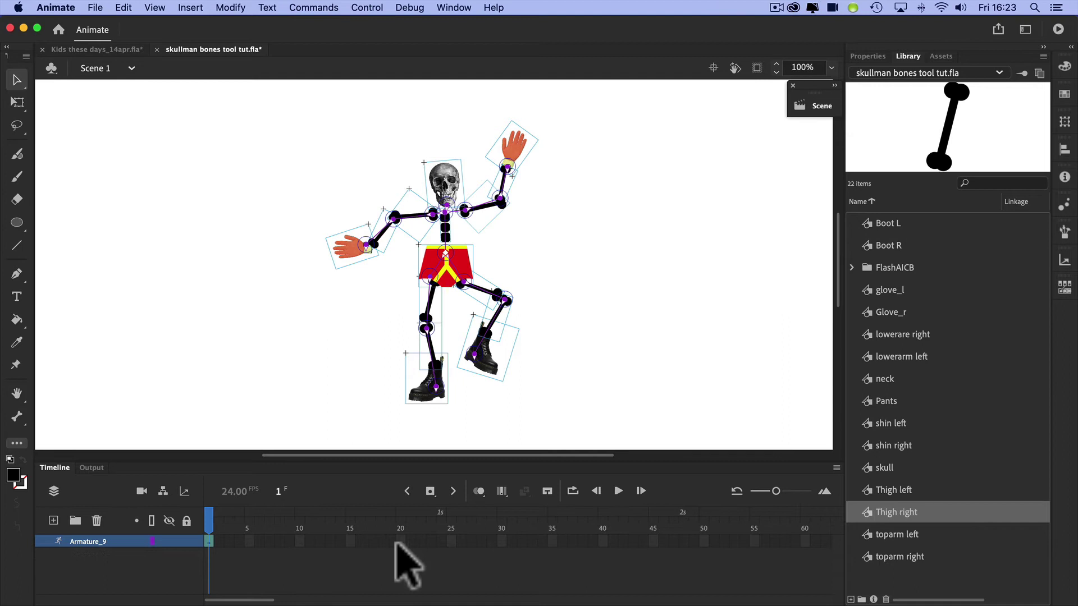
# - Insert frames on the Armature_9 layer out to frame 40
pyautogui.moveTo(208, 541); pyautogui.dragTo(203, 517)
pyautogui.click(600, 541)
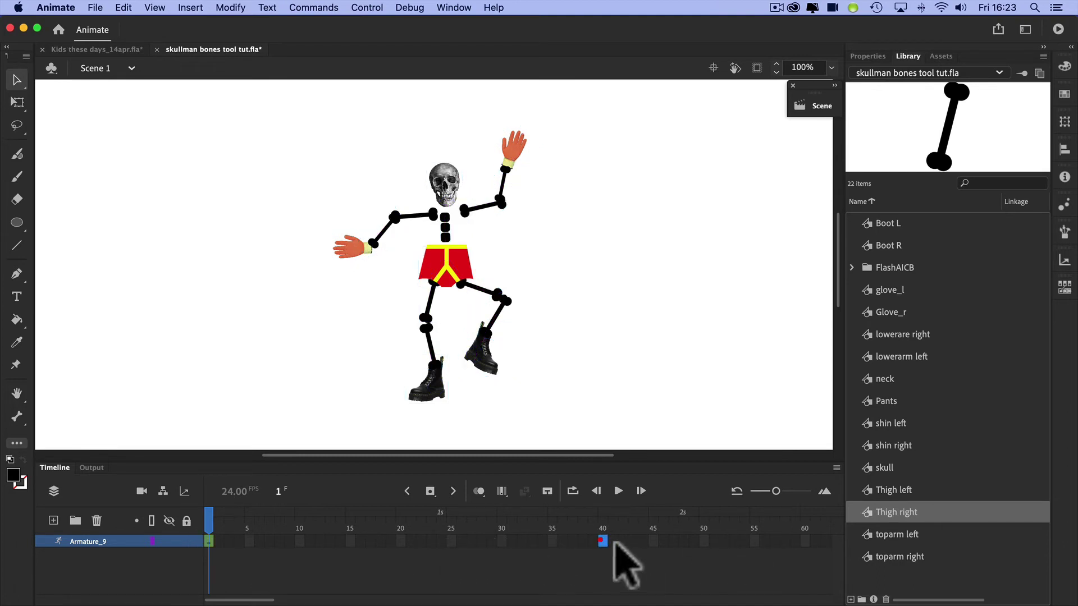
pyautogui.click(431, 491)
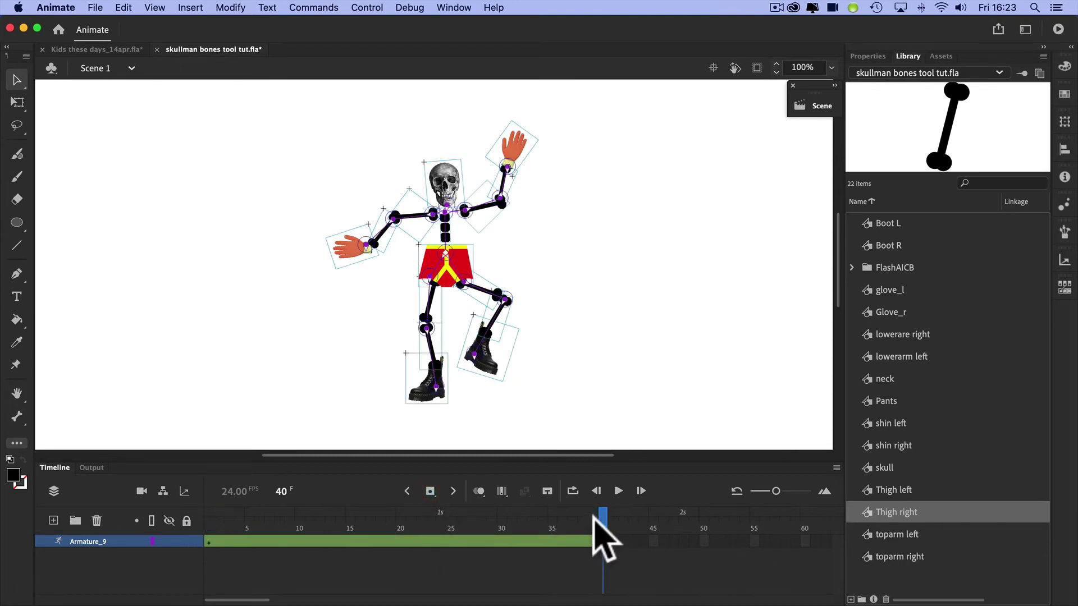
pyautogui.moveTo(603, 525); pyautogui.dragTo(279, 533)
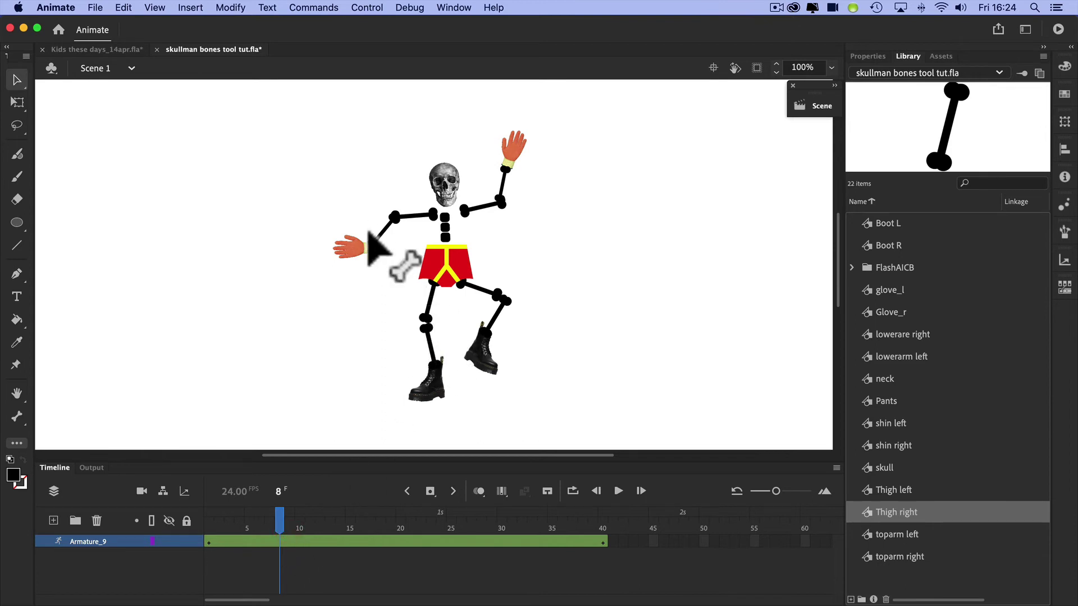
# - At frame 8, raise the left arm, shift the skull right, level the right arm, and kick both legs outward
pyautogui.moveTo(393, 215); pyautogui.dragTo(387, 242)
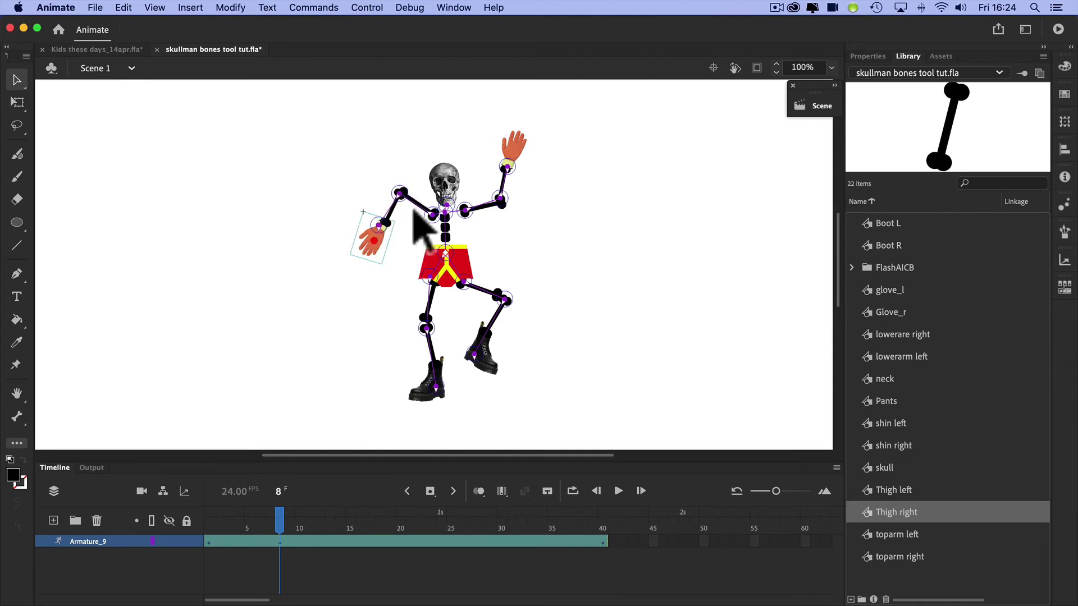
pyautogui.moveTo(441, 194); pyautogui.dragTo(474, 188)
pyautogui.moveTo(494, 202)
pyautogui.mouseDown()
pyautogui.moveTo(510, 251)
pyautogui.moveTo(543, 220)
pyautogui.moveTo(503, 179)
pyautogui.moveTo(511, 194)
pyautogui.mouseUp()
pyautogui.moveTo(433, 331); pyautogui.dragTo(414, 385)
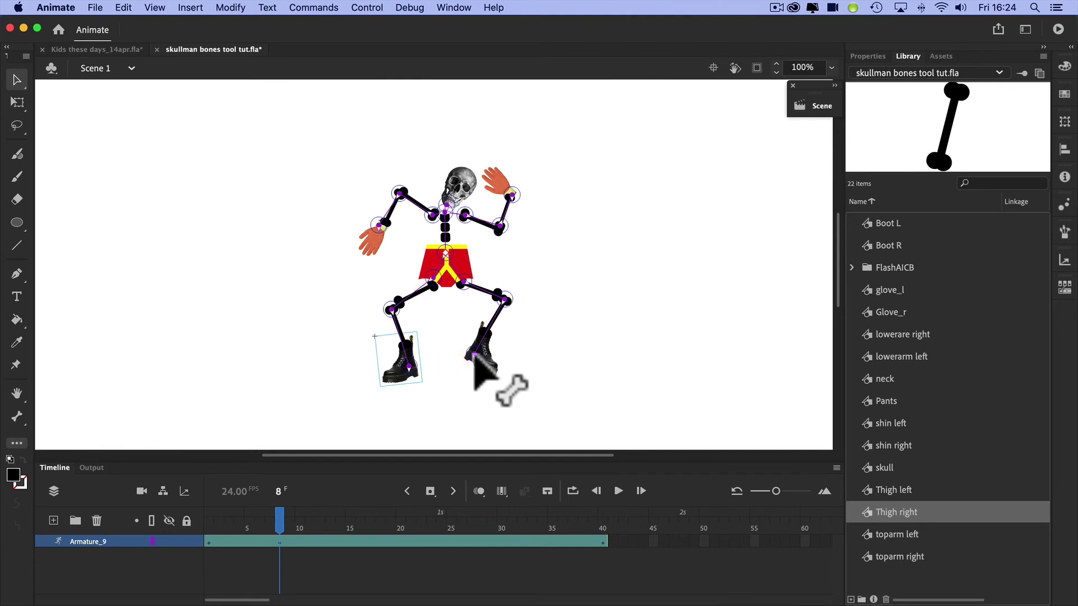
pyautogui.moveTo(474, 366); pyautogui.dragTo(481, 404)
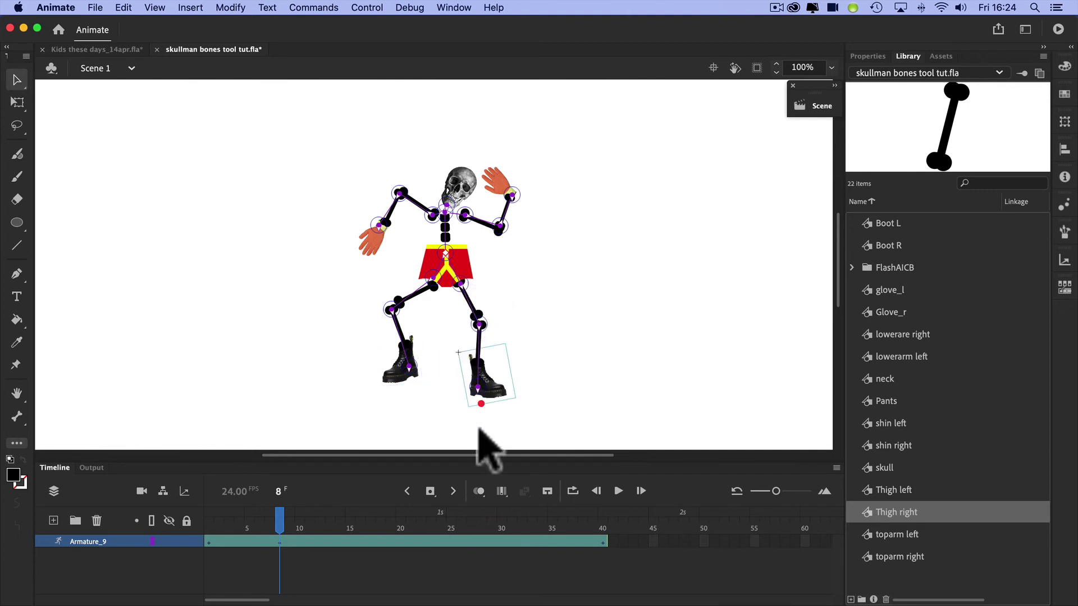
pyautogui.moveTo(284, 536); pyautogui.dragTo(378, 410)
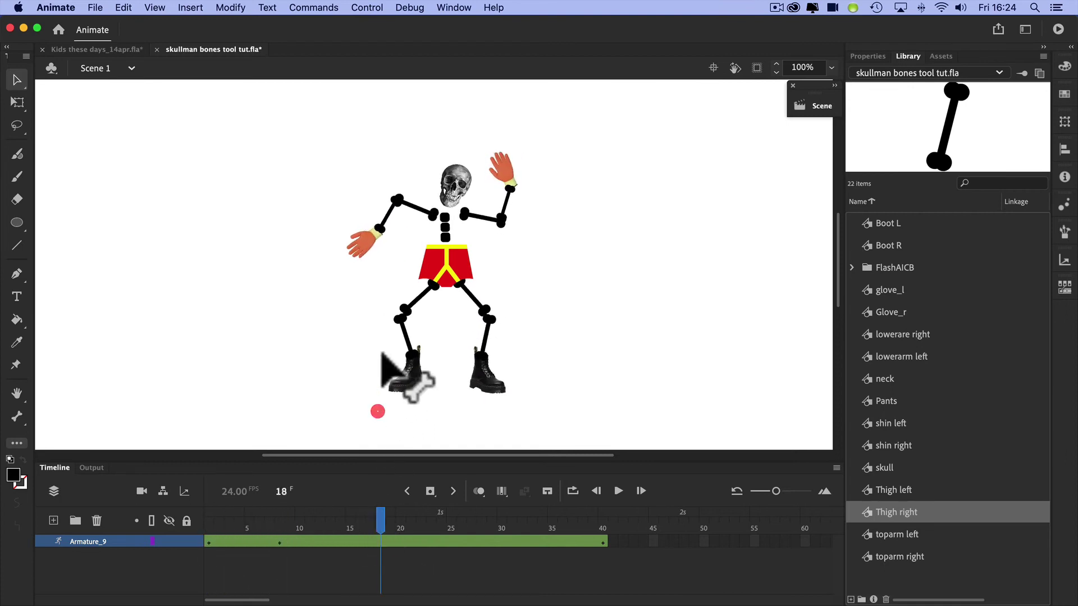
# - Pose frame 18: kick the left boot out, raise the left arm, stretch the right arm, shift the right knee
pyautogui.moveTo(404, 313)
pyautogui.mouseDown()
pyautogui.moveTo(390, 262)
pyautogui.moveTo(356, 296)
pyautogui.moveTo(398, 312)
pyautogui.mouseUp()
pyautogui.moveTo(396, 199); pyautogui.dragTo(377, 168)
pyautogui.moveTo(508, 182); pyautogui.dragTo(501, 290)
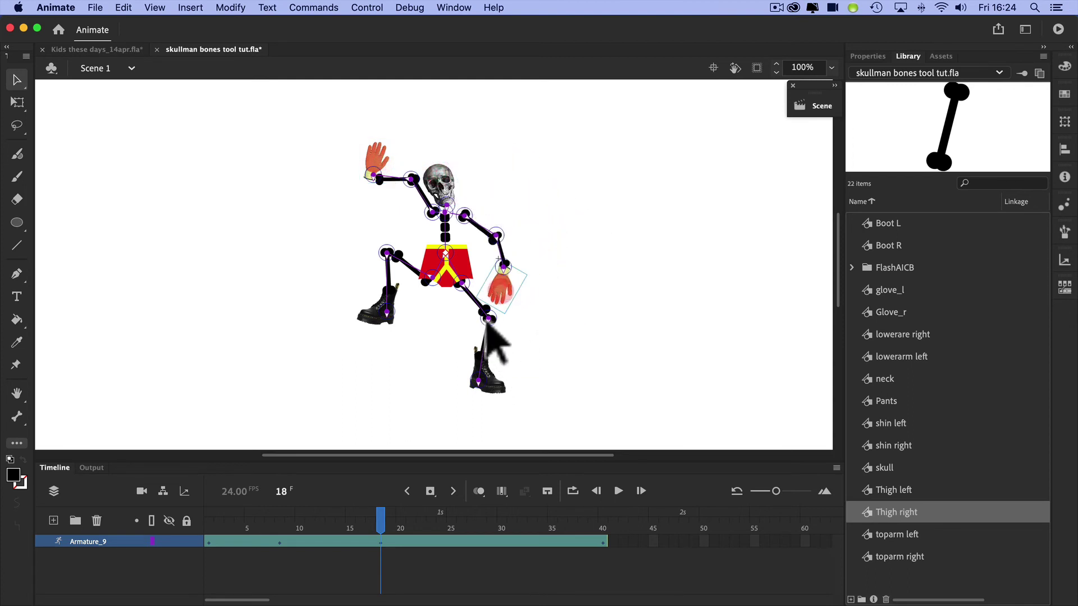
pyautogui.moveTo(486, 336)
pyautogui.mouseDown()
pyautogui.moveTo(468, 332)
pyautogui.moveTo(474, 352)
pyautogui.mouseUp()
# - At frame 29, splay the left leg, tilt the skull and lift the left arm overhead, then preview
pyautogui.moveTo(392, 519); pyautogui.dragTo(494, 534)
pyautogui.moveTo(378, 366); pyautogui.dragTo(331, 408)
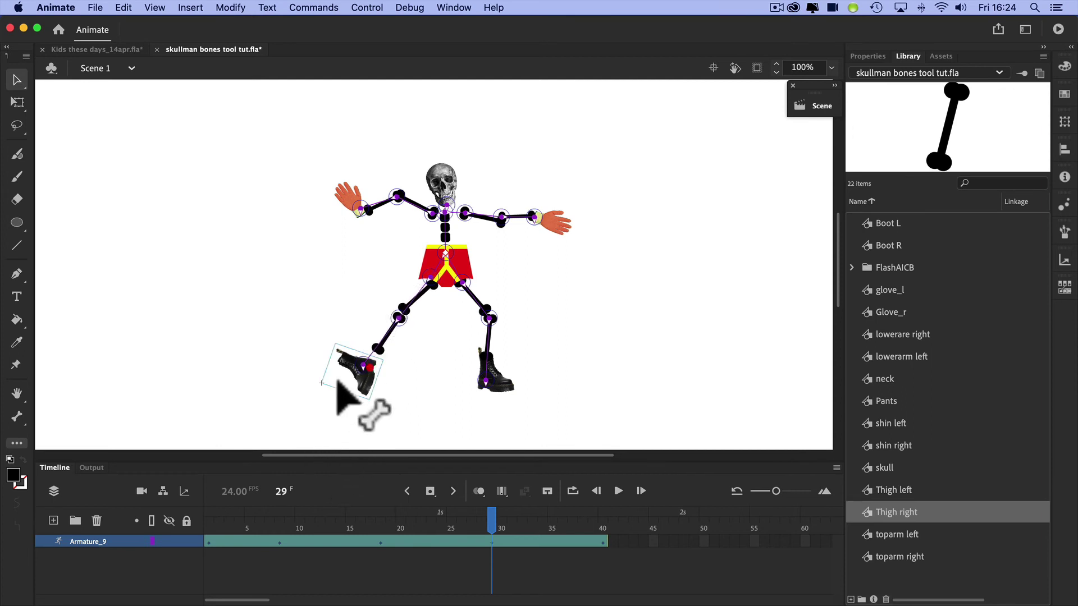
pyautogui.moveTo(345, 355)
pyautogui.mouseDown()
pyautogui.moveTo(427, 385)
pyautogui.moveTo(404, 313)
pyautogui.moveTo(391, 355)
pyautogui.mouseUp()
pyautogui.moveTo(445, 188); pyautogui.dragTo(492, 360)
pyautogui.moveTo(371, 214); pyautogui.dragTo(467, 150)
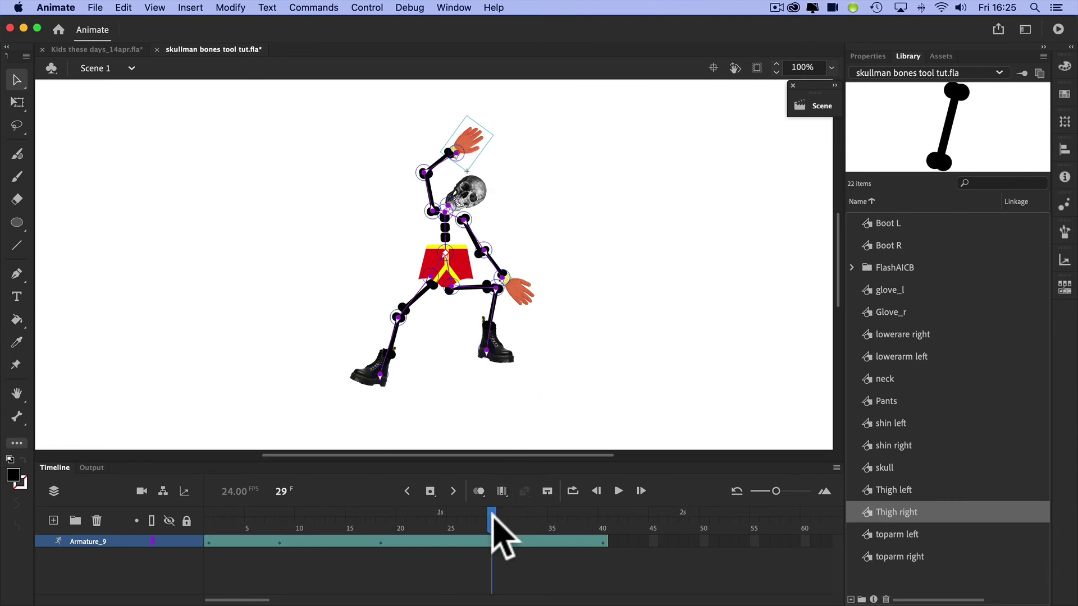
pyautogui.moveTo(495, 529); pyautogui.dragTo(206, 556)
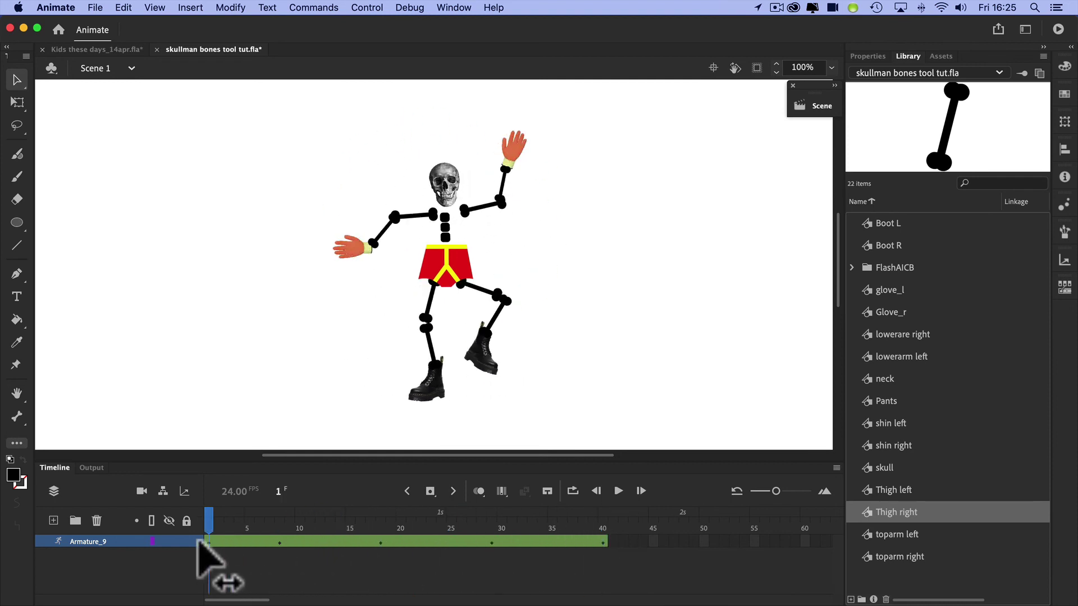
# - Preview the pose around frame 13, then return to frame 1
pyautogui.click(330, 542)
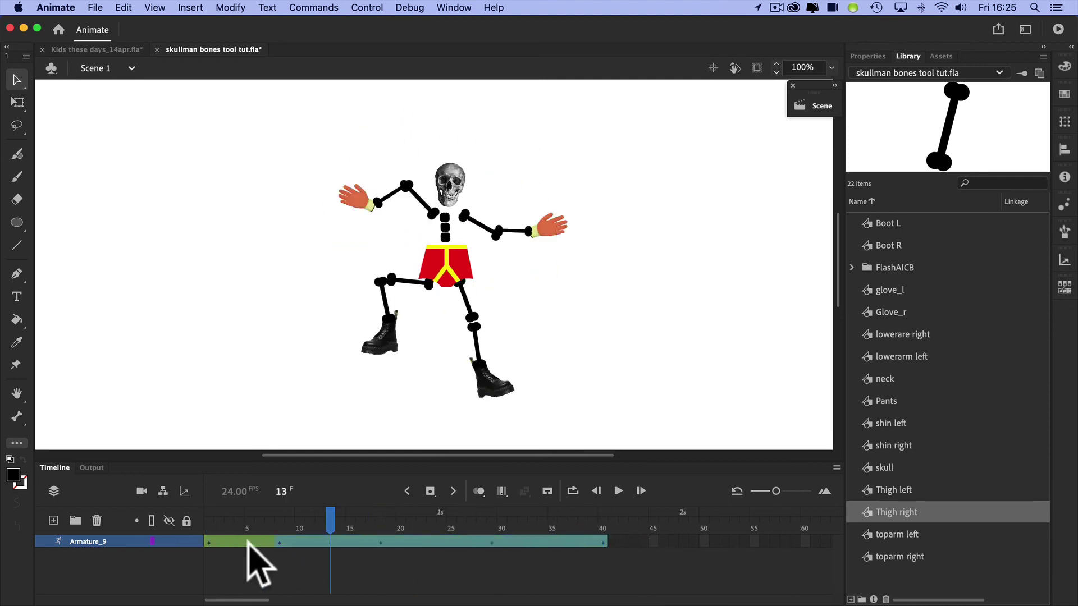
pyautogui.click(202, 543)
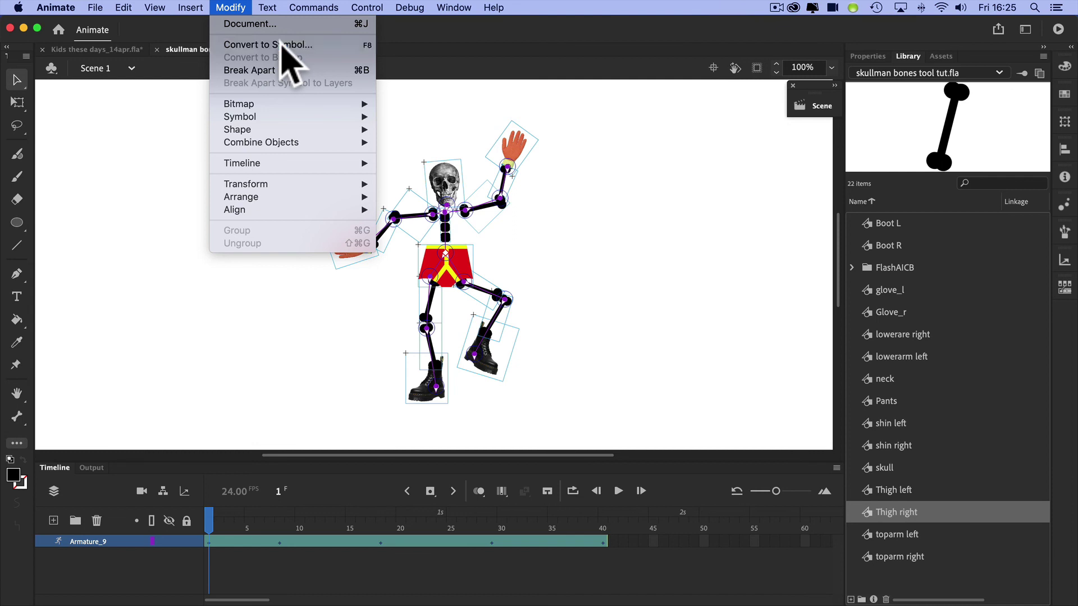
# - Convert the skeleton animation into a Movie Clip symbol named sk2
pyautogui.click(281, 45)
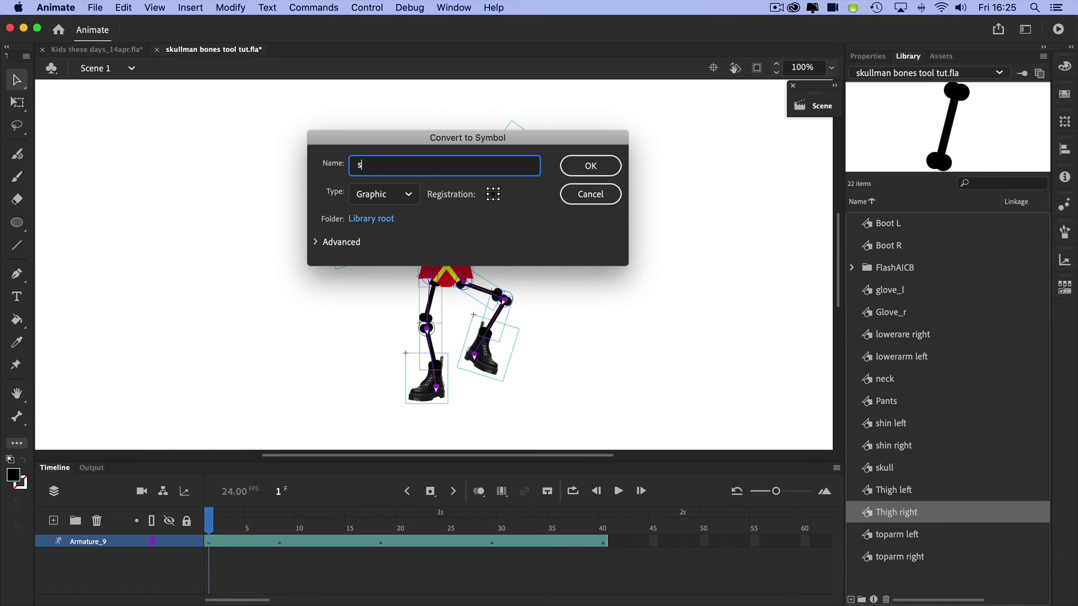
pyautogui.click(382, 195)
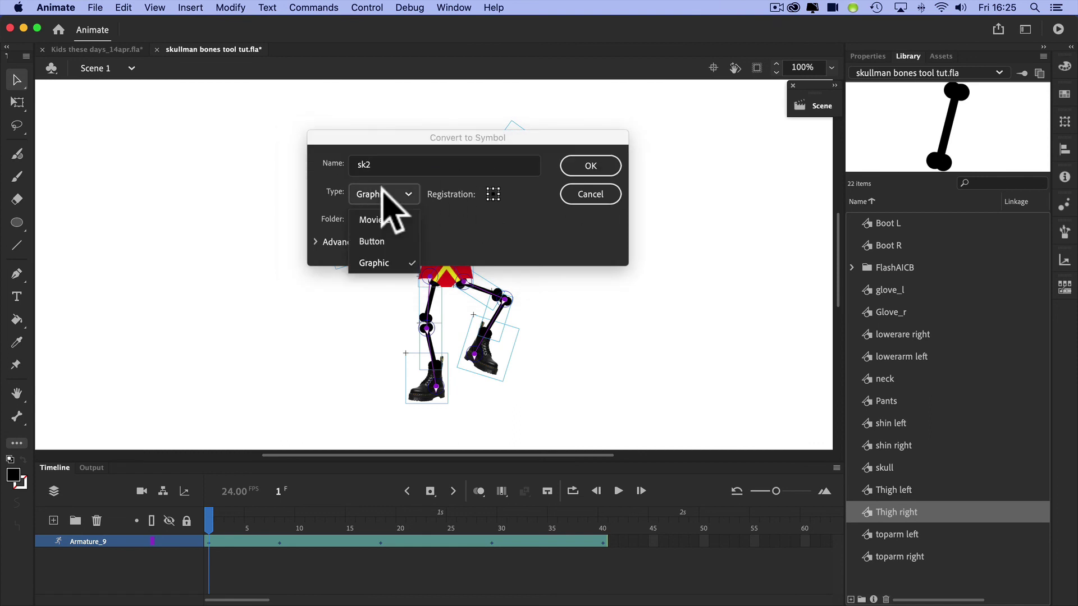
pyautogui.click(382, 221)
pyautogui.click(606, 164)
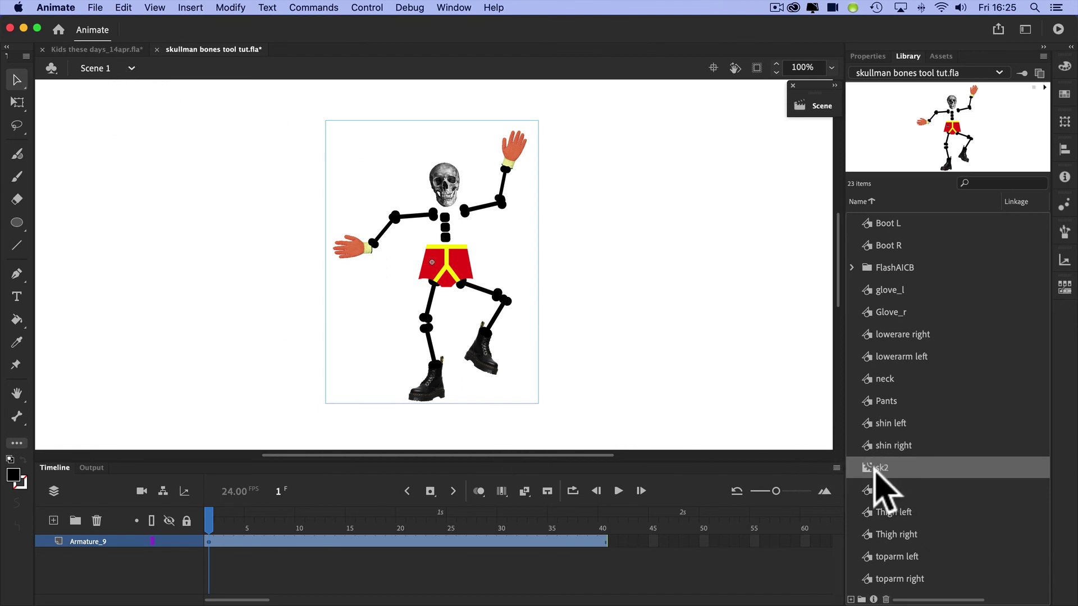
# - Place two more sk2 instances from the Library on the stage and run Test Movie
pyautogui.moveTo(880, 483); pyautogui.dragTo(692, 240)
pyautogui.moveTo(885, 476); pyautogui.dragTo(236, 259)
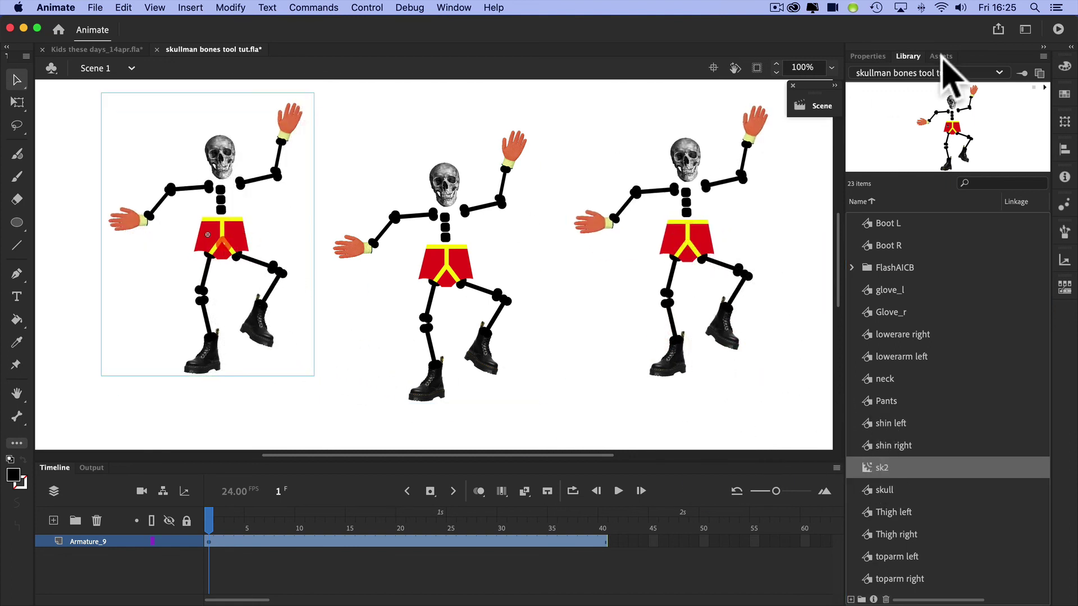
pyautogui.click(1058, 29)
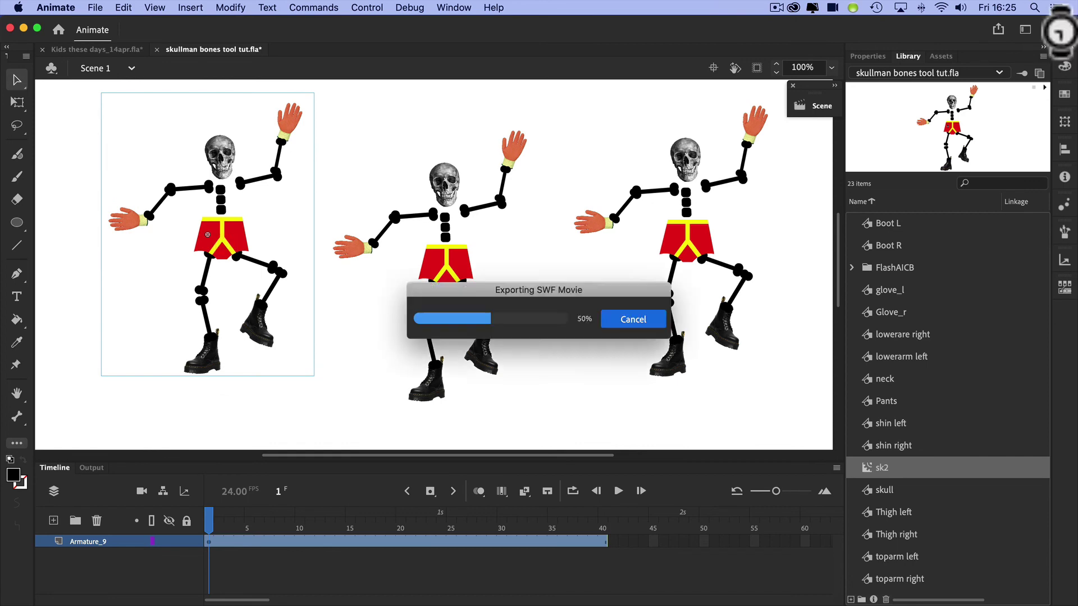